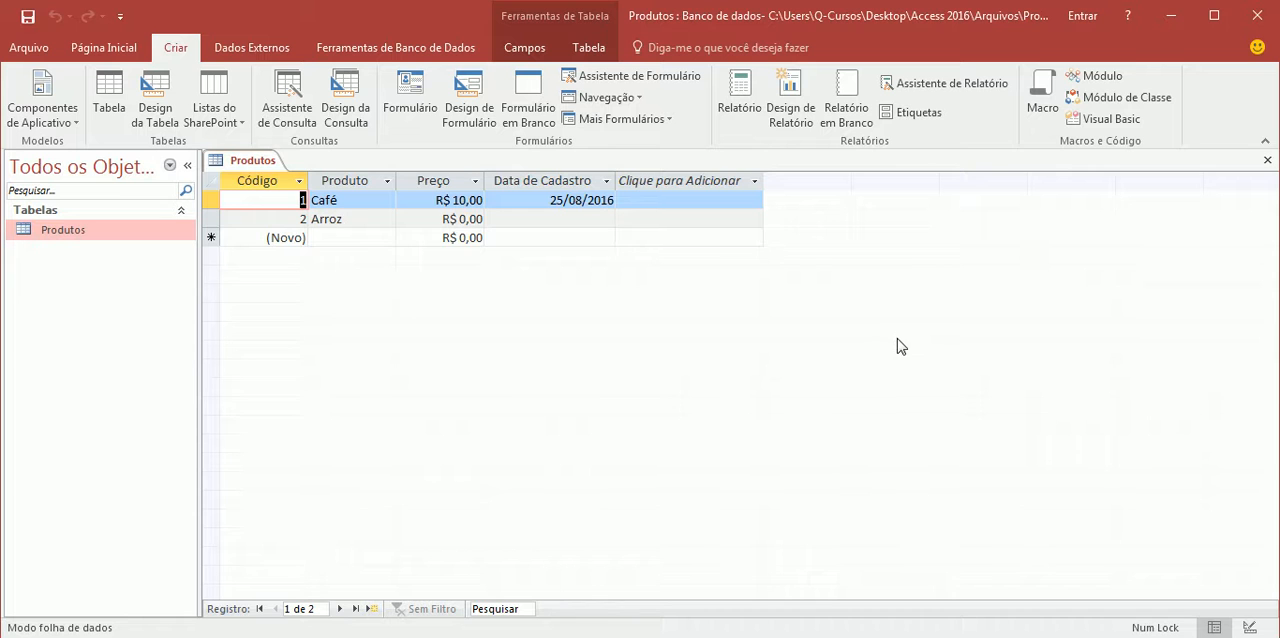
Show the Produtos table in Design view and examine the data types of Código and Produto and Produto's field size
click(371, 200)
click(374, 219)
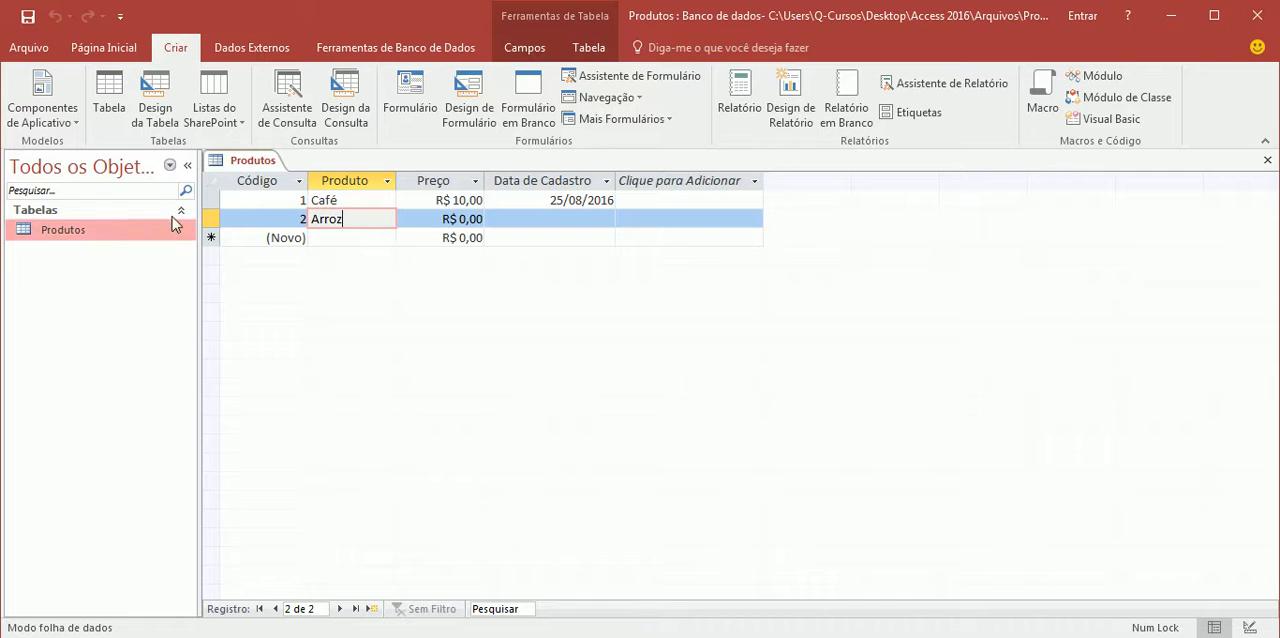
click(242, 163)
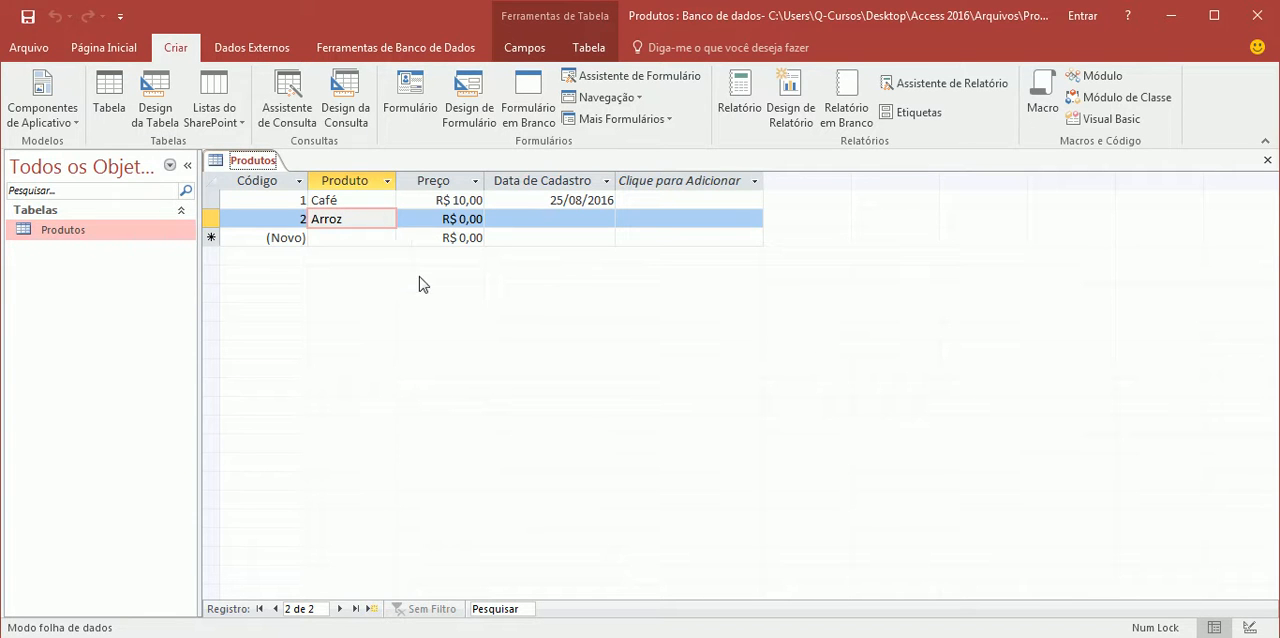
click(1249, 627)
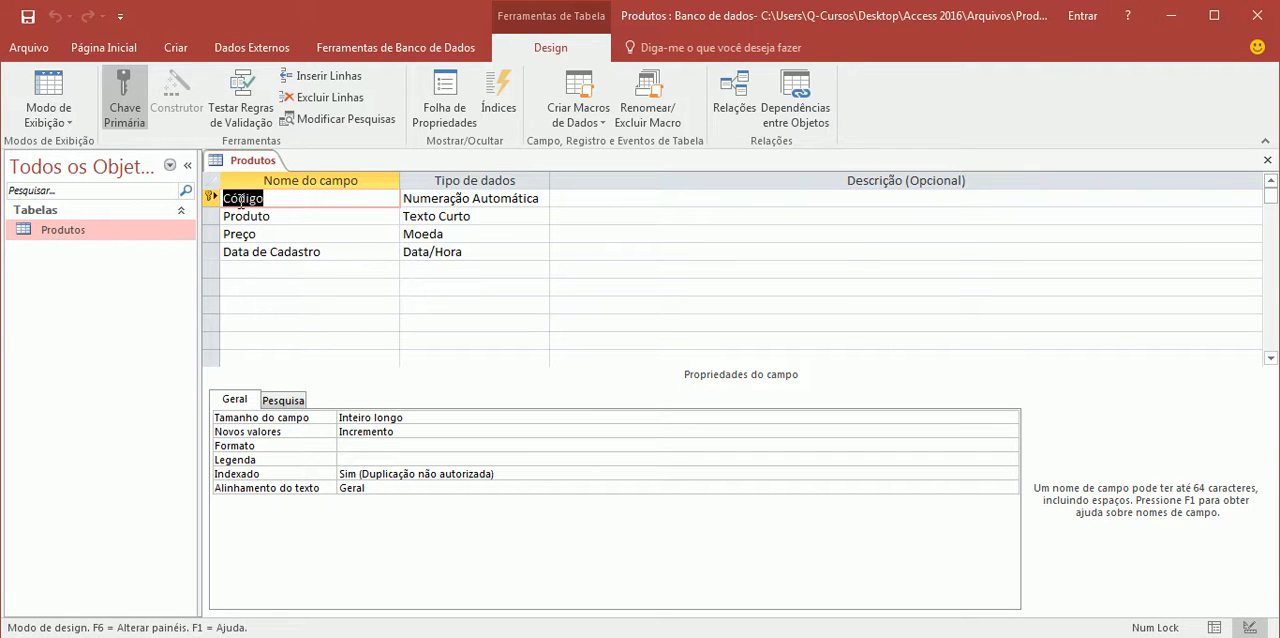
click(441, 200)
click(540, 199)
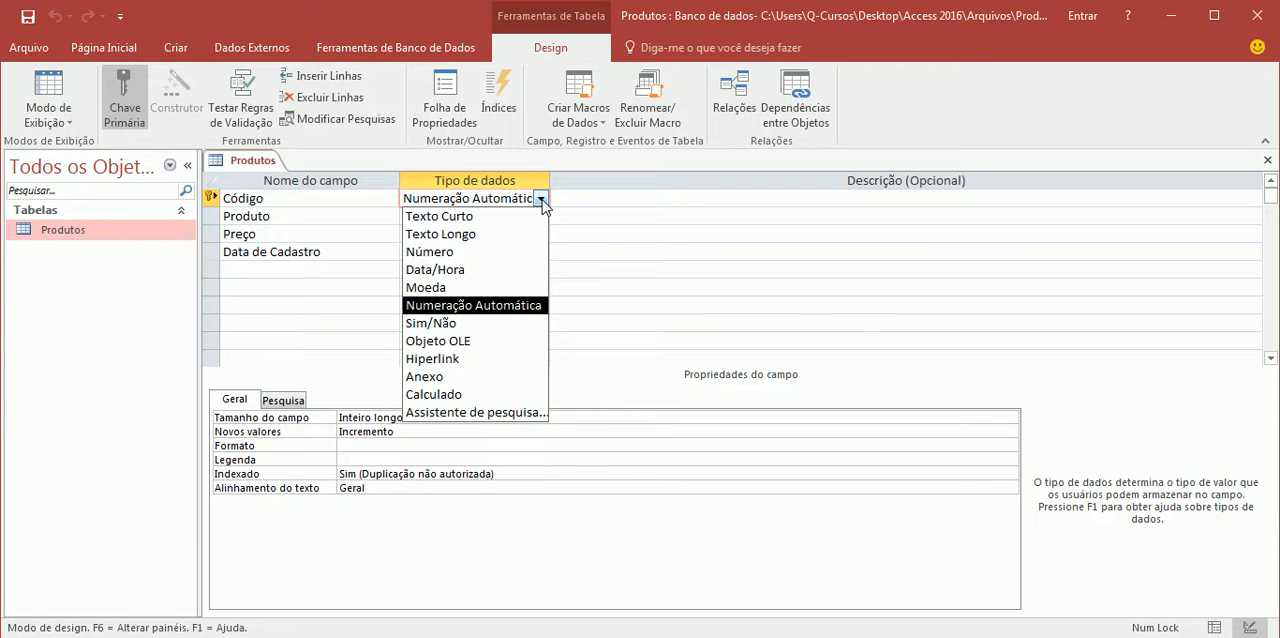
click(292, 219)
click(480, 216)
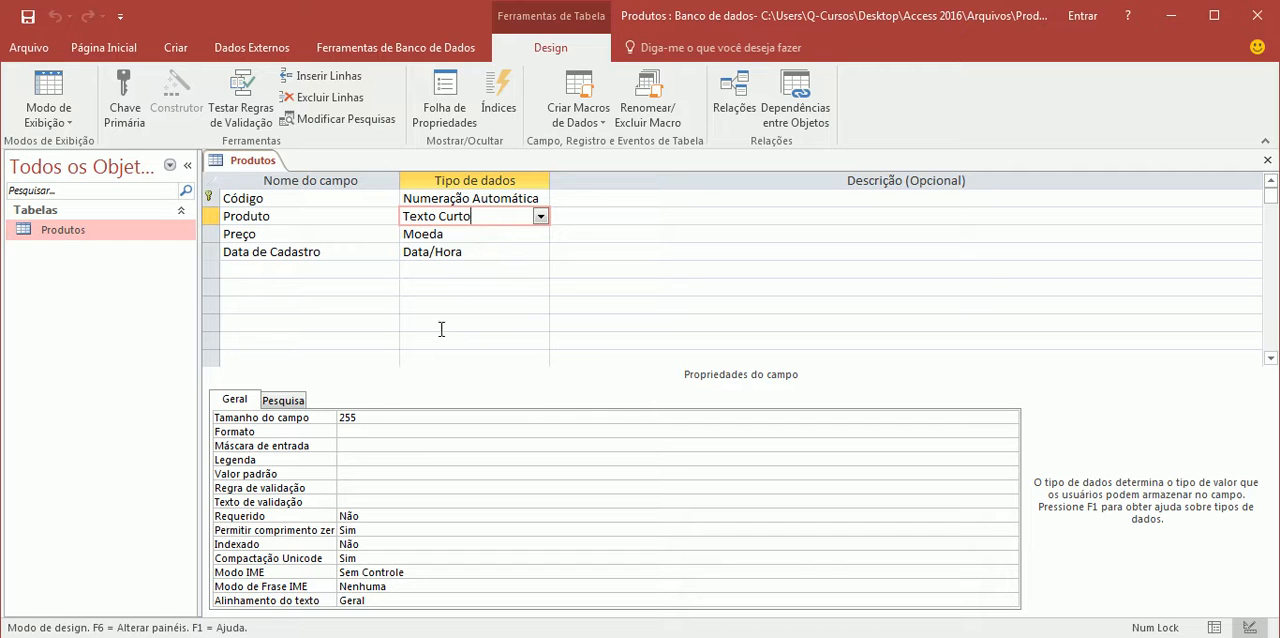
click(366, 416)
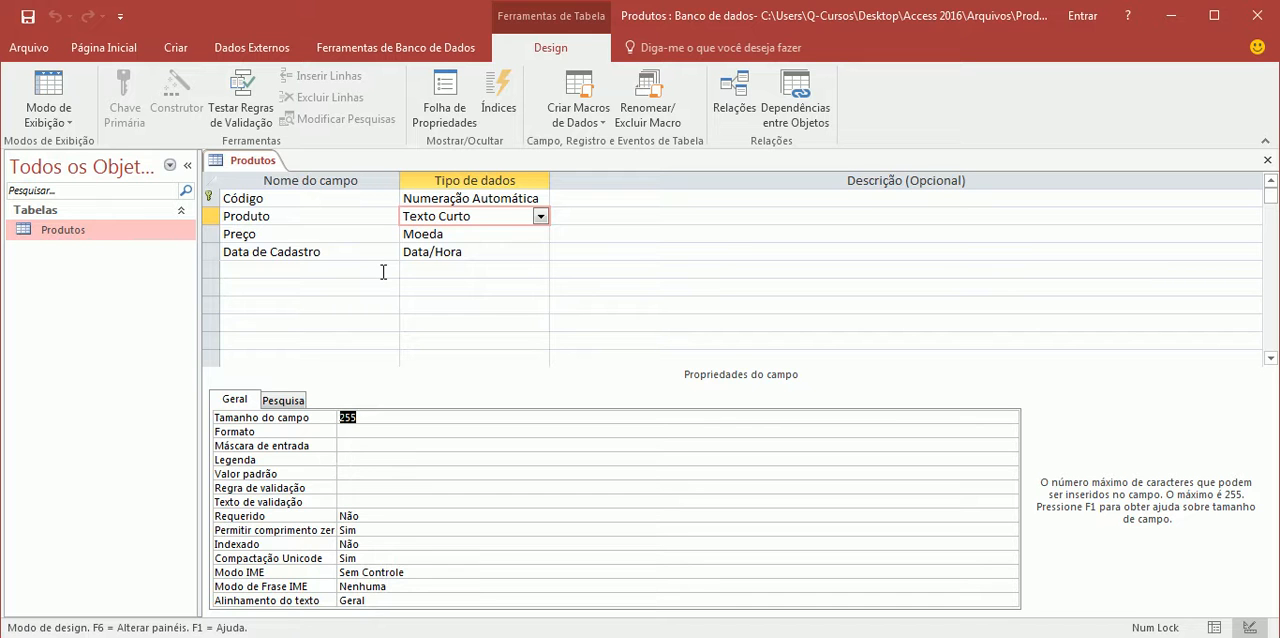
Close the Produtos table and create a new table in Design view
right_click(268, 155)
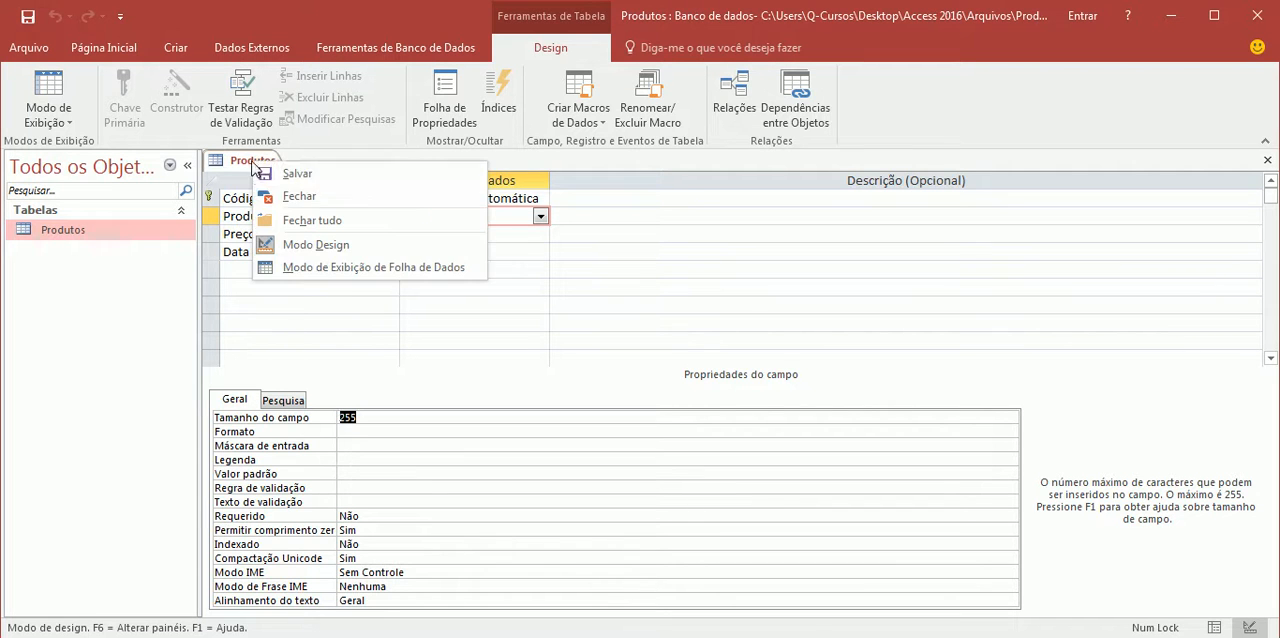
click(292, 197)
click(174, 48)
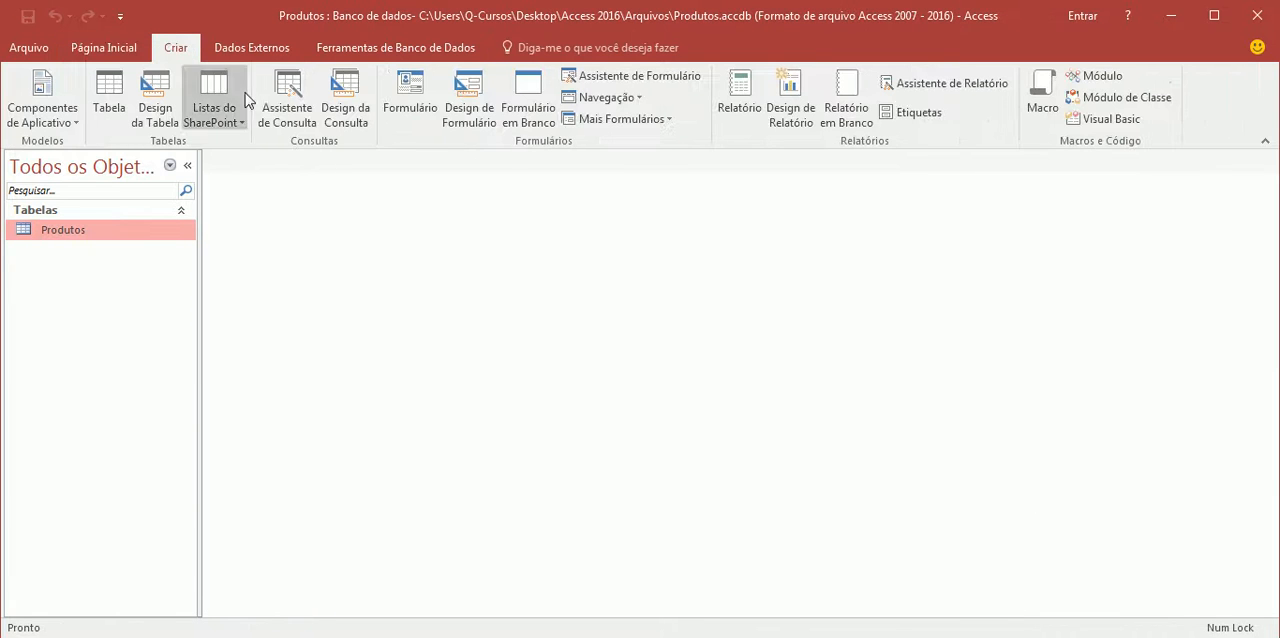
click(172, 105)
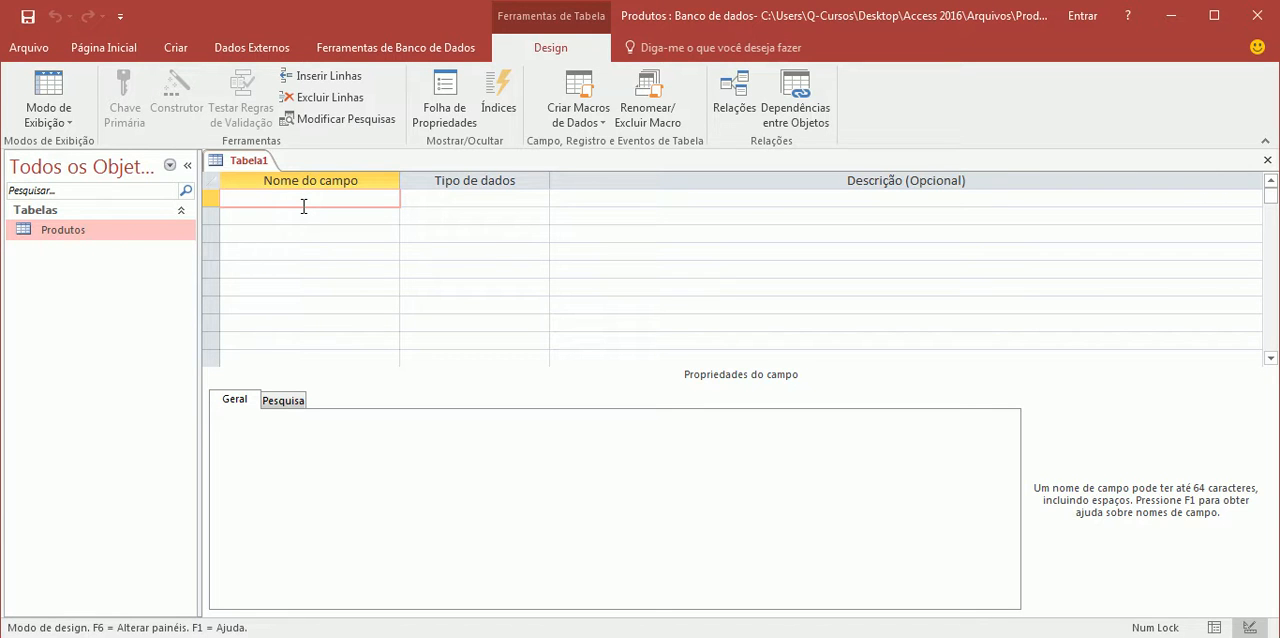
Add a first field named código with the data type Numeração Automática
text(ódigo)
key(Tab)
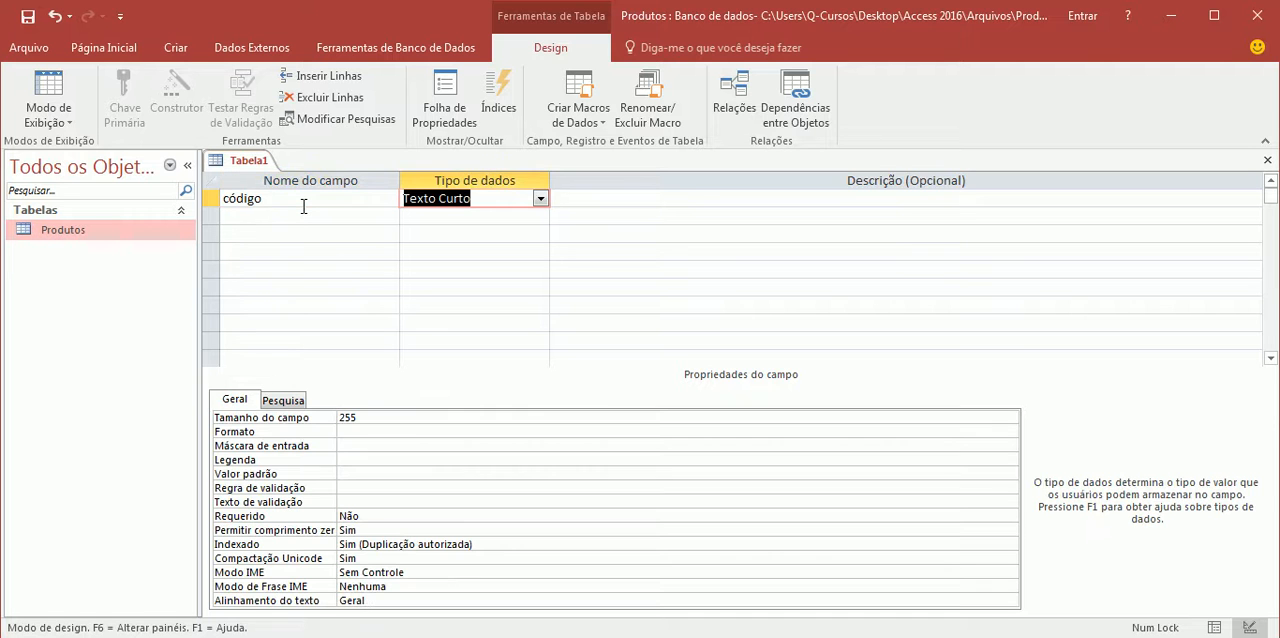
click(540, 198)
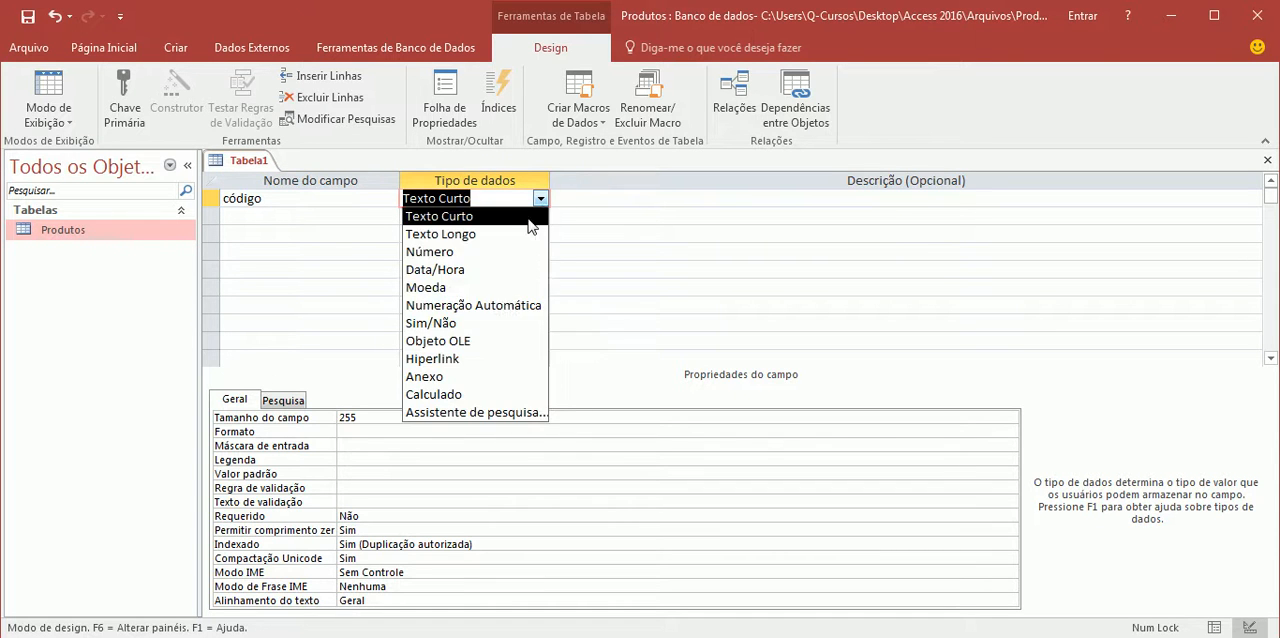
click(508, 301)
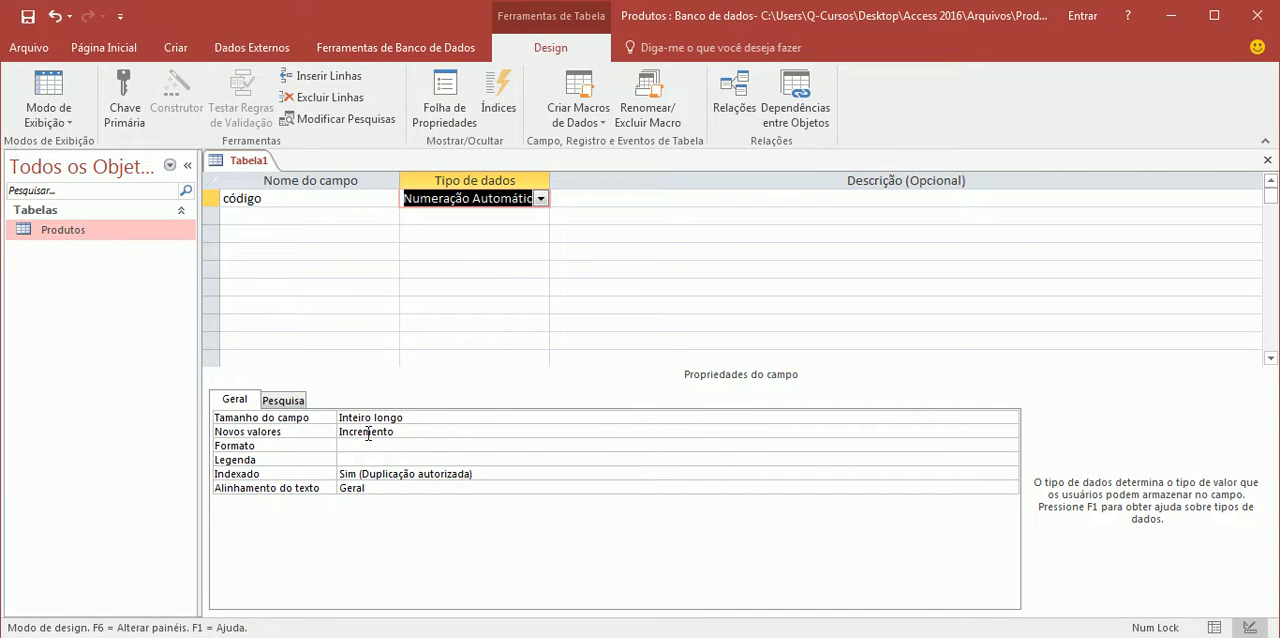
Try Aleatório as the new values setting of the código field and return it to Incremento
click(420, 432)
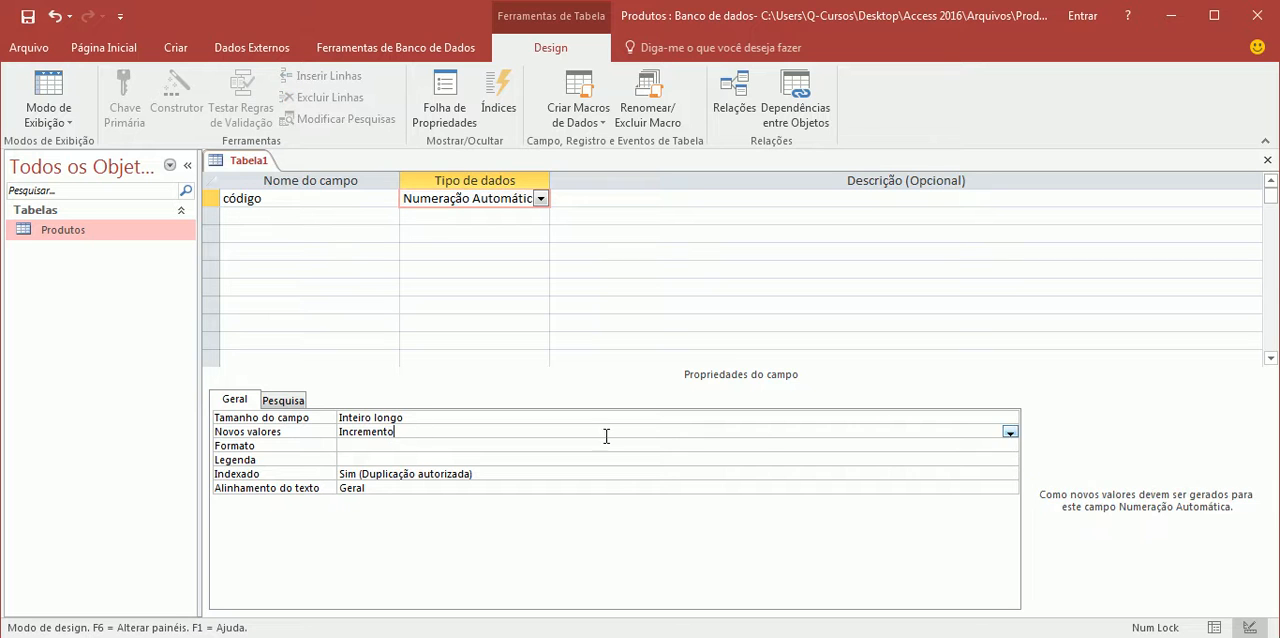
click(1010, 434)
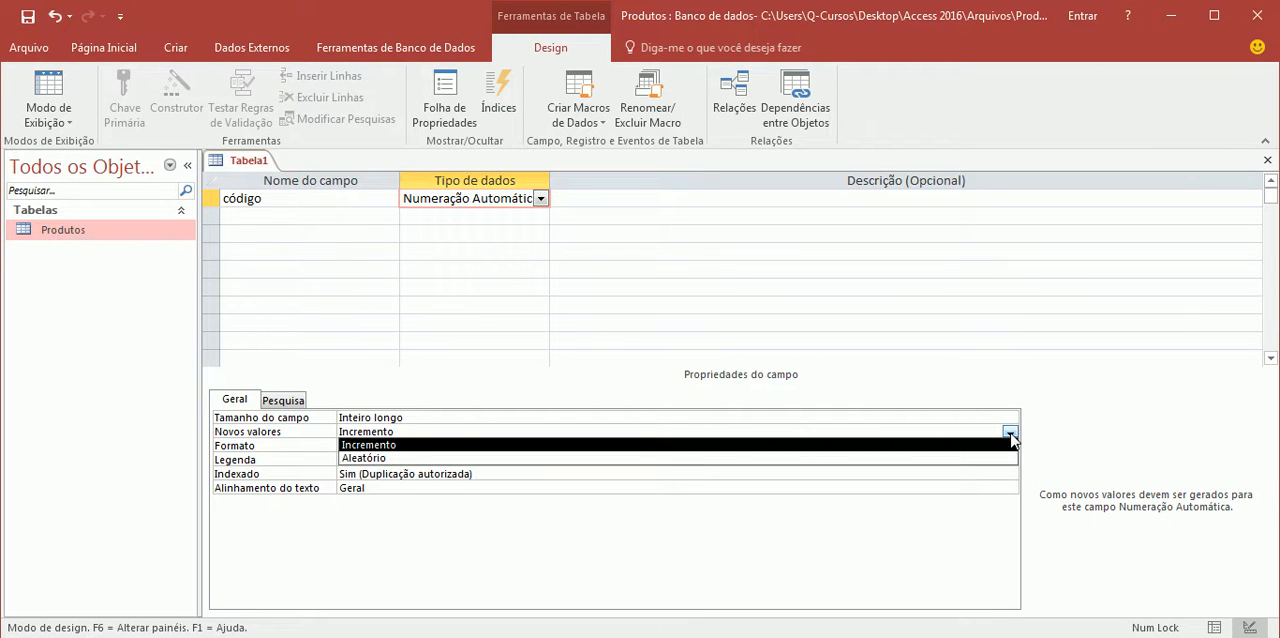
click(394, 459)
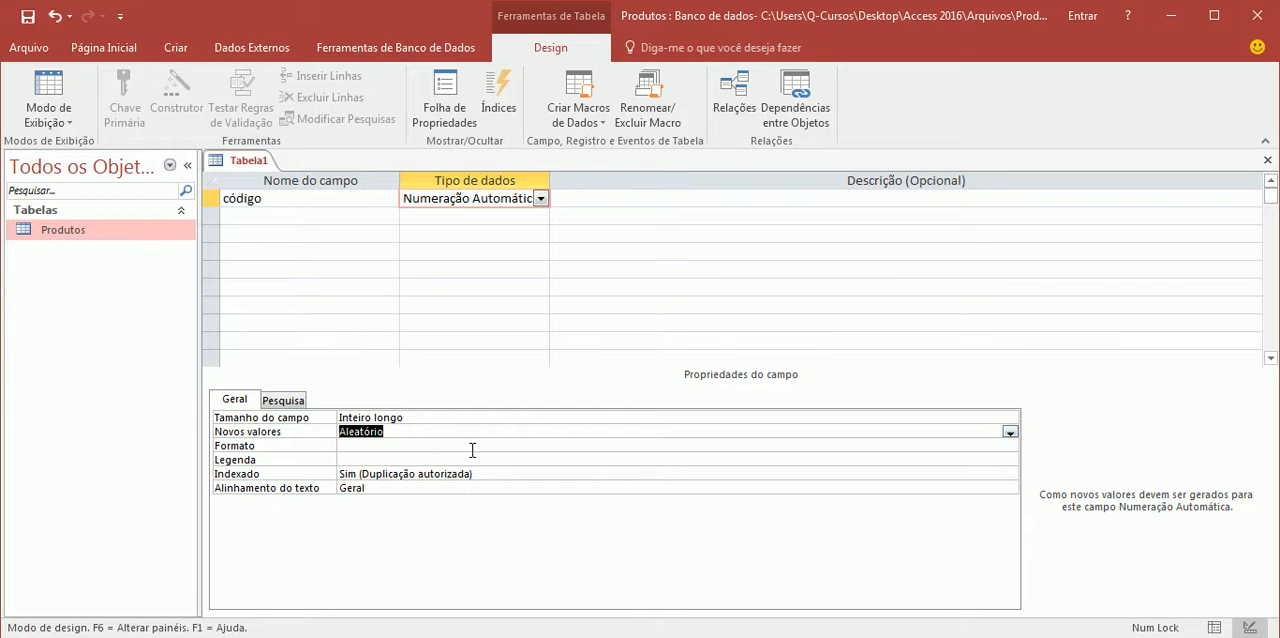
click(1009, 433)
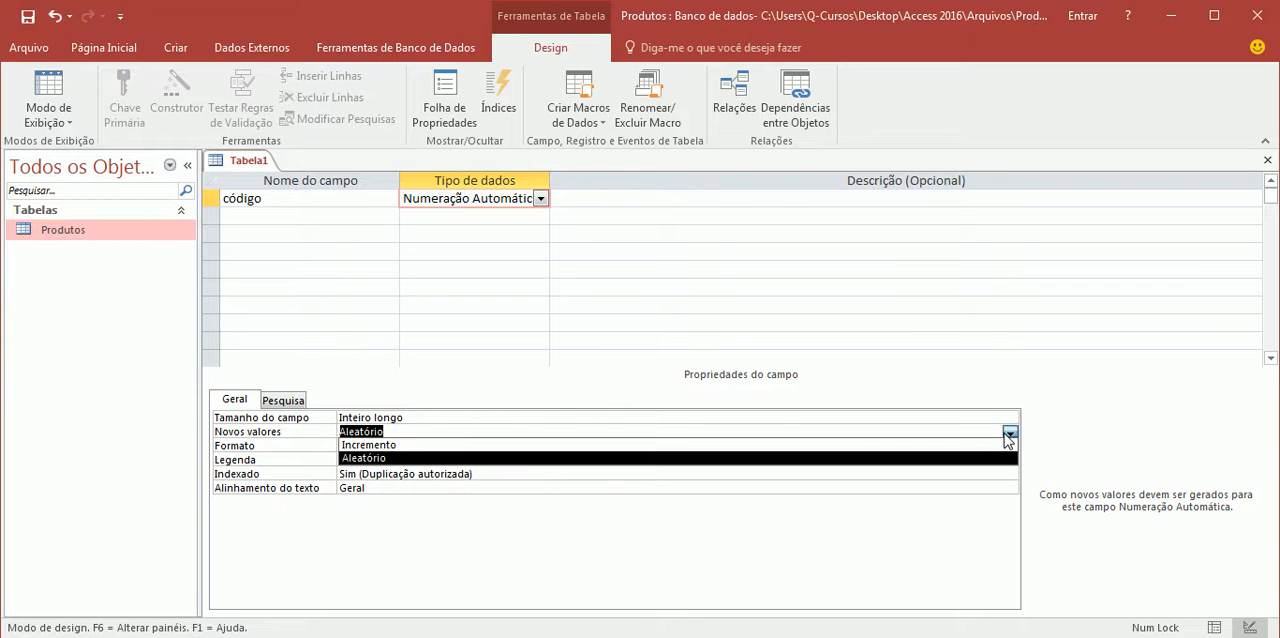
click(476, 445)
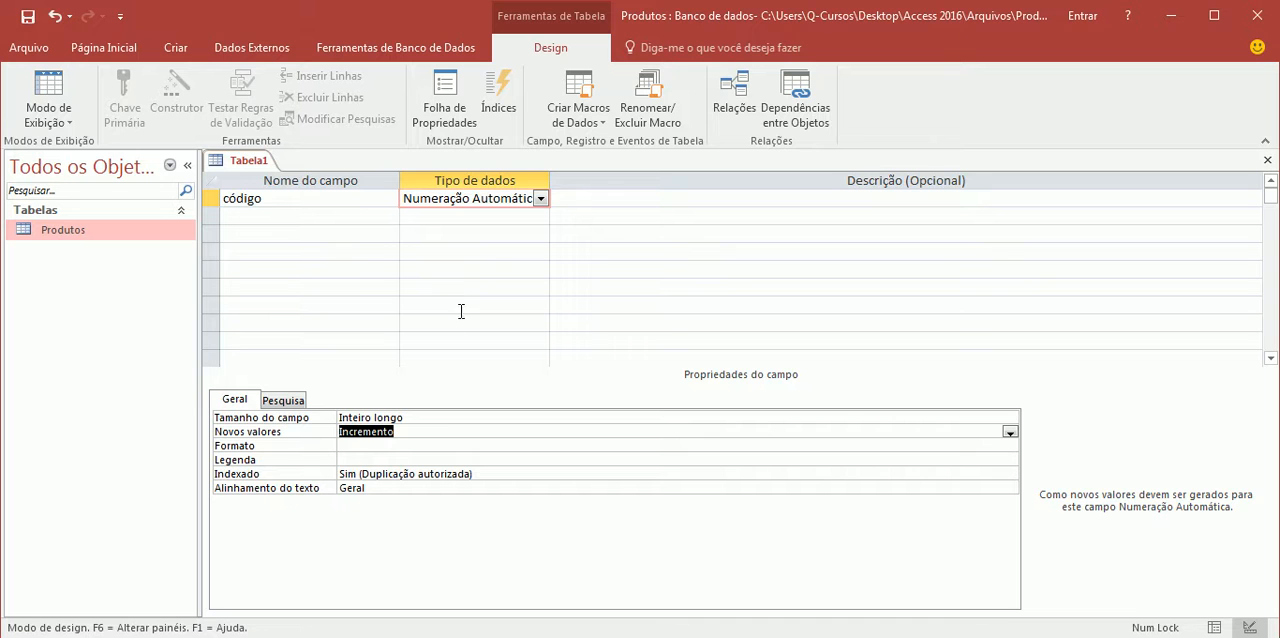
Examine the available field size and format options for the código field
click(428, 416)
click(1010, 420)
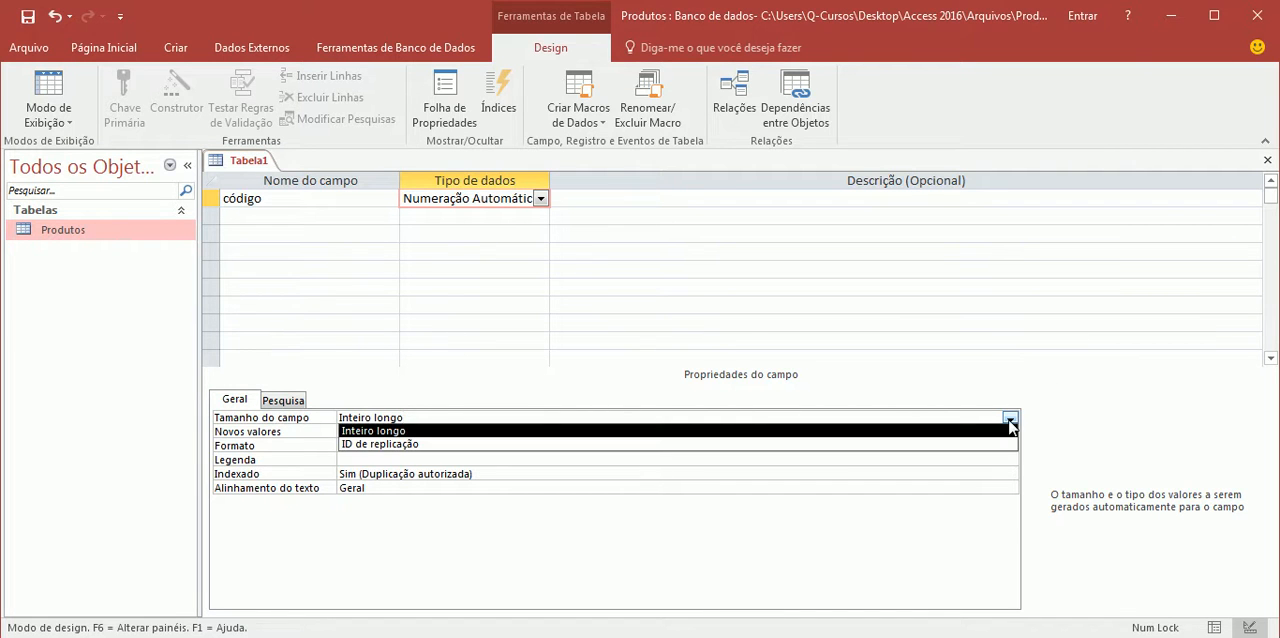
click(1010, 425)
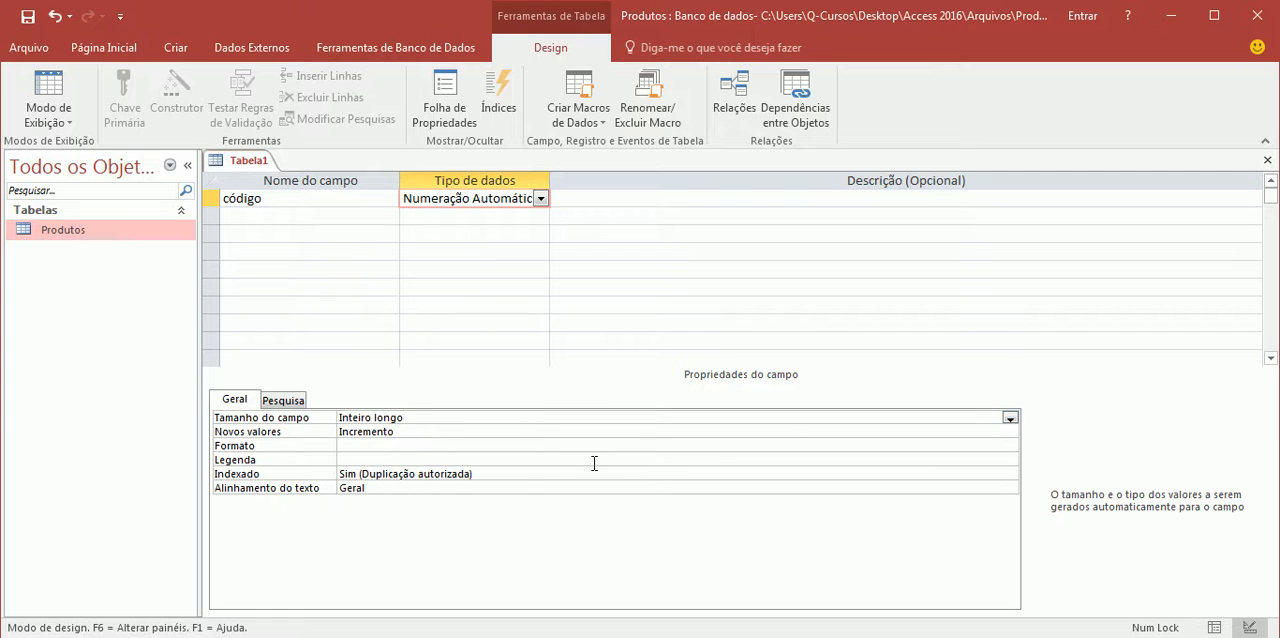
click(359, 447)
click(1010, 446)
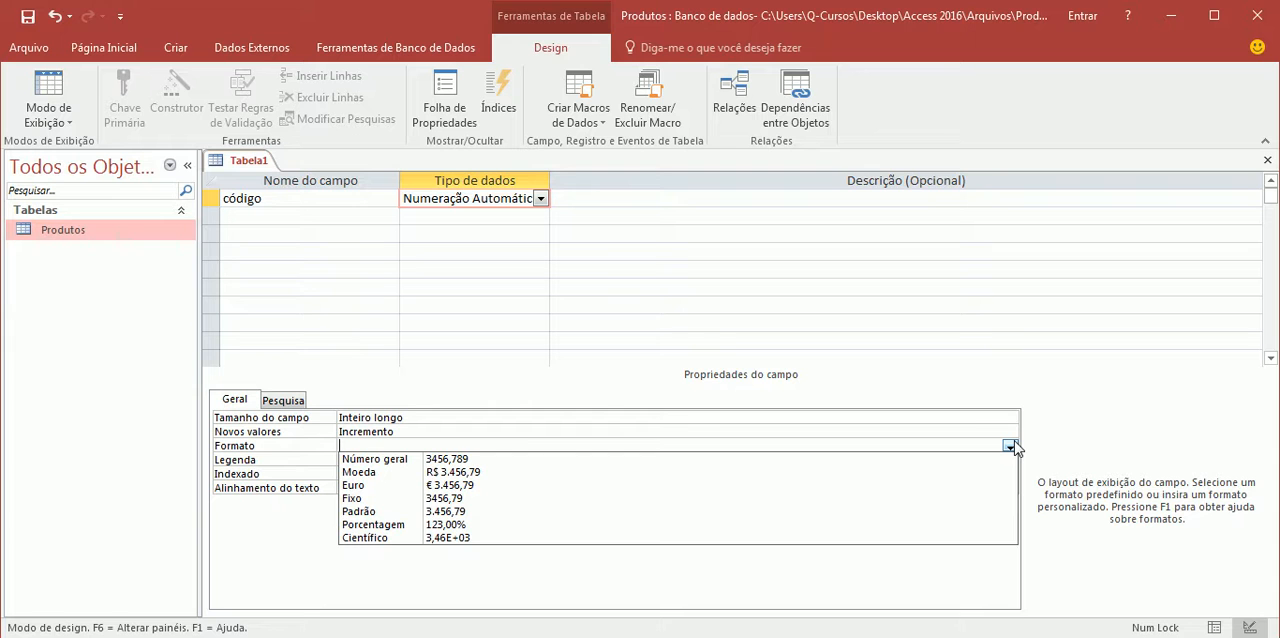
click(1010, 446)
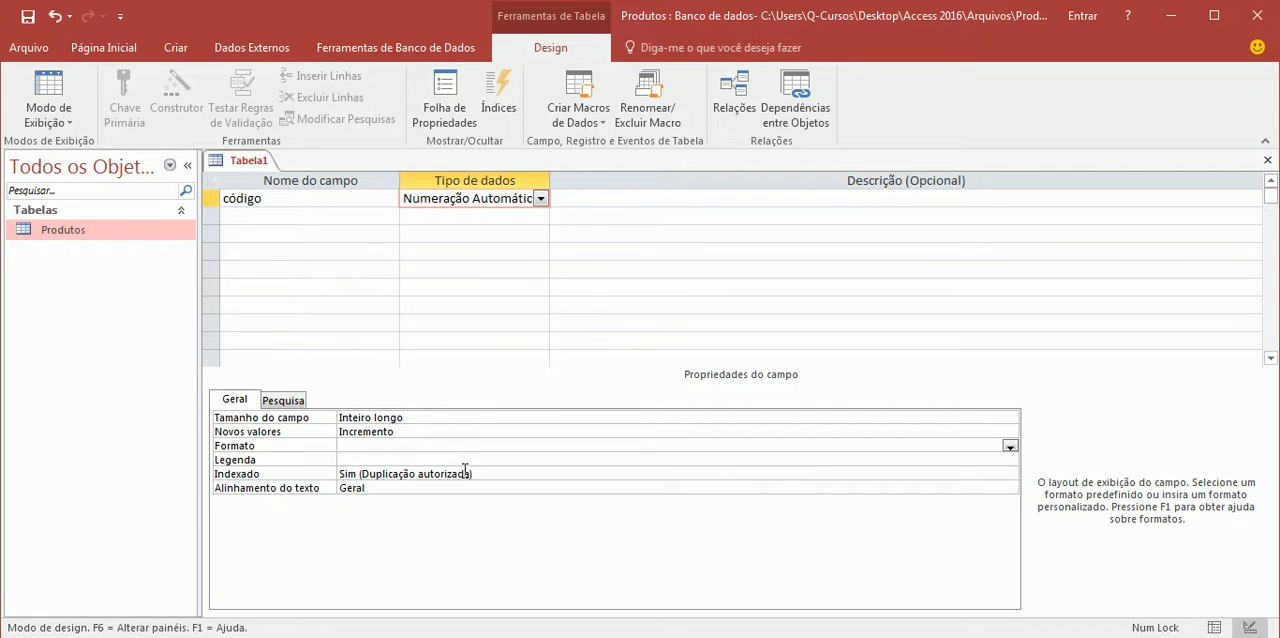
Give the código field the description "Insira aqui o código do Fornecedor"
click(618, 198)
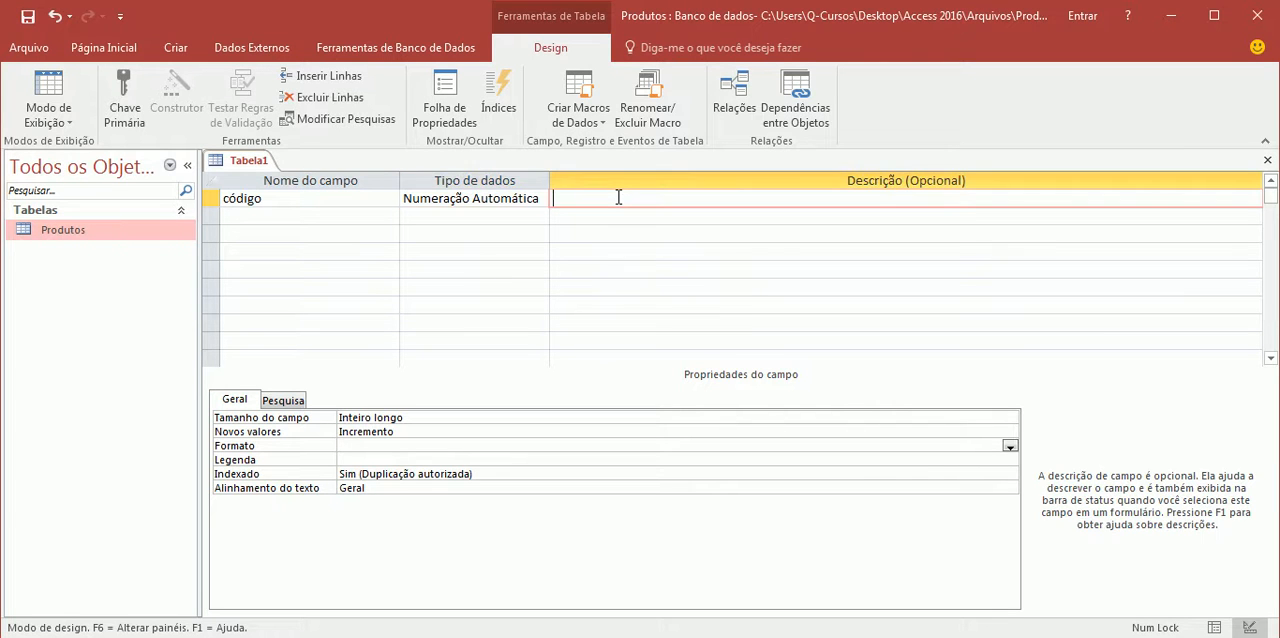
text(Insira aqui o código do Fornecedor)
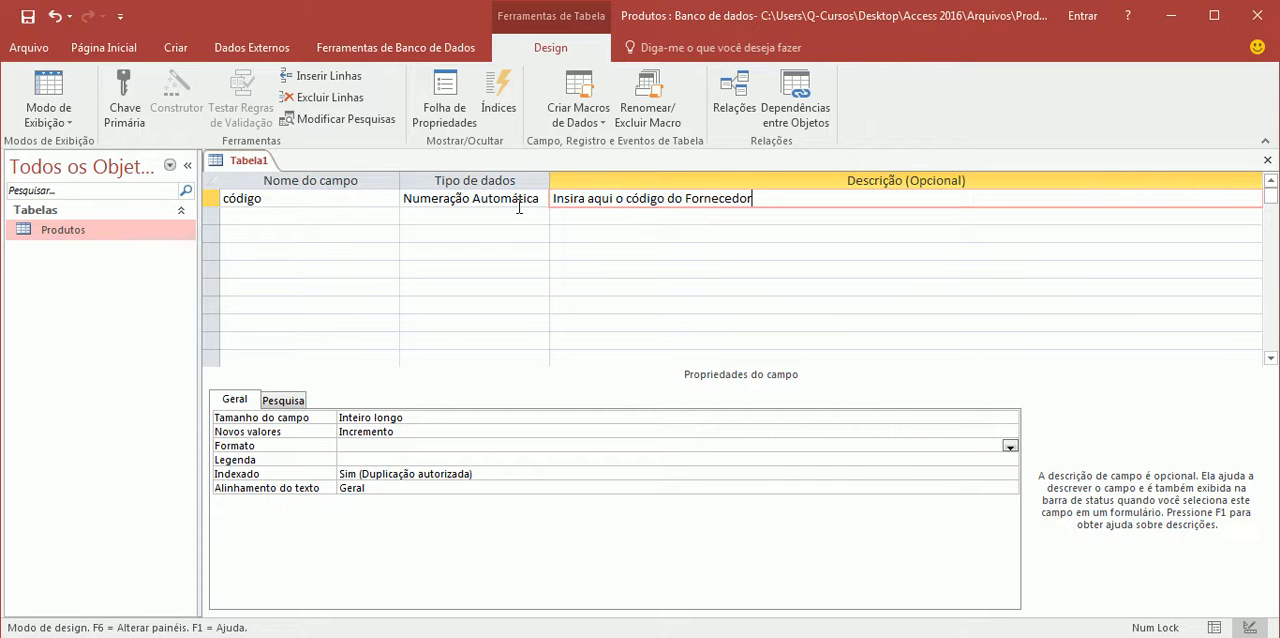
Add a field named Nome with the data type Texto Curto and a field size of 100
click(348, 219)
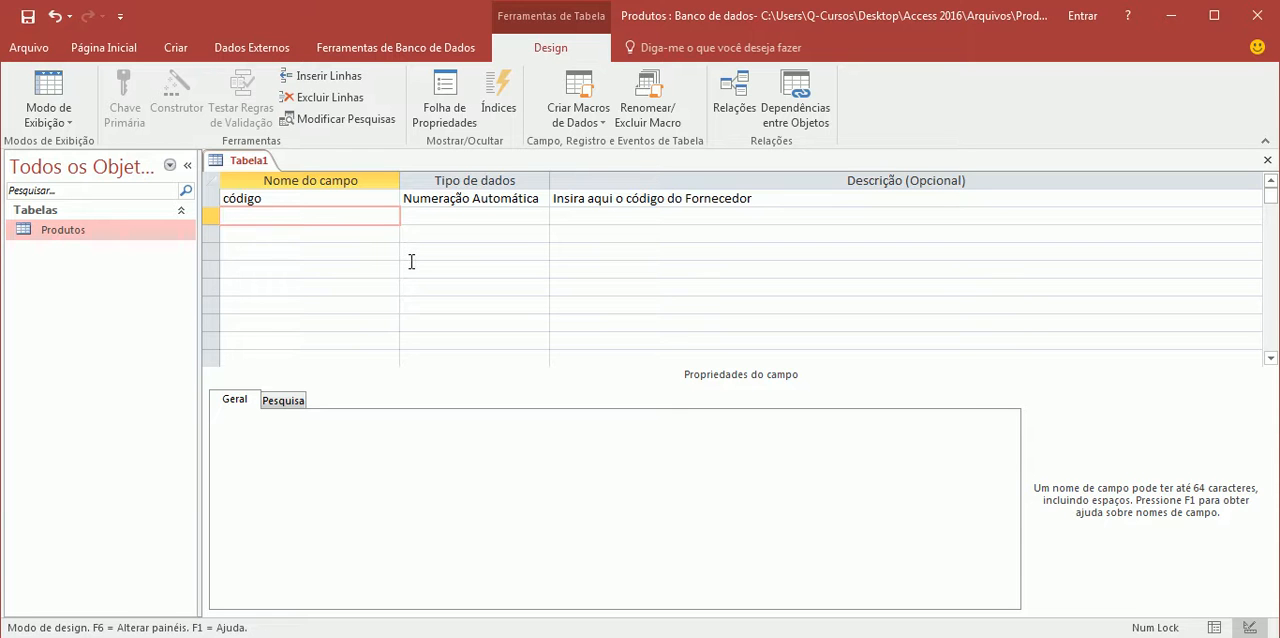
text(Nome)
click(421, 218)
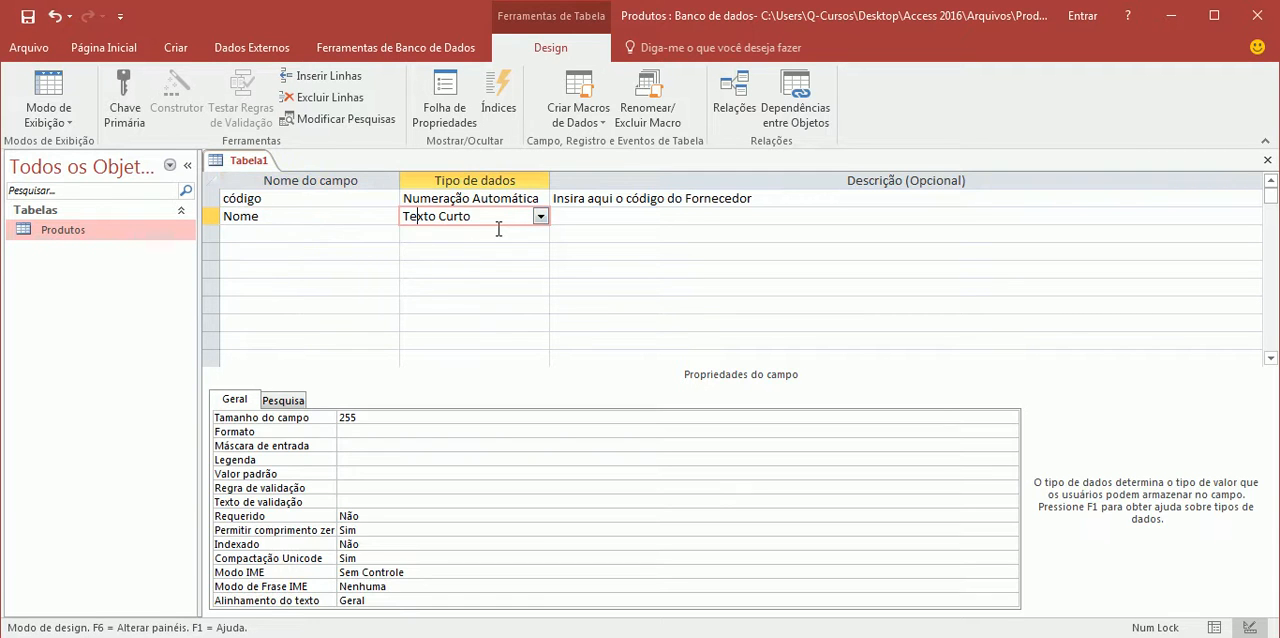
double_click(357, 420)
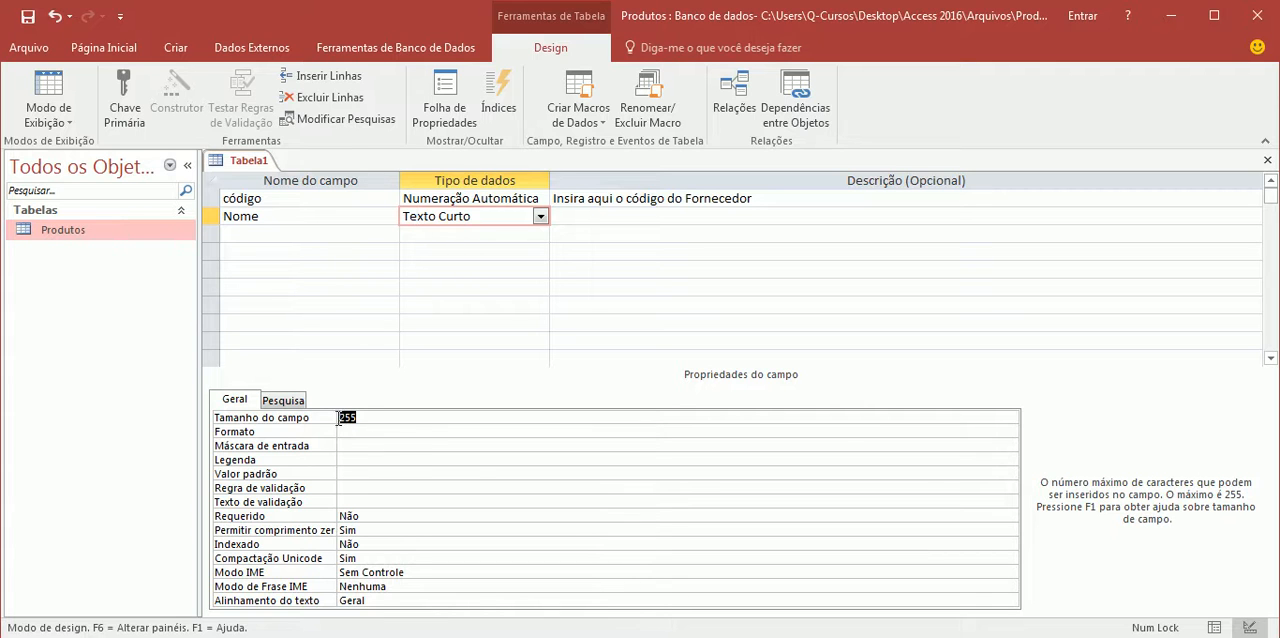
text(100)
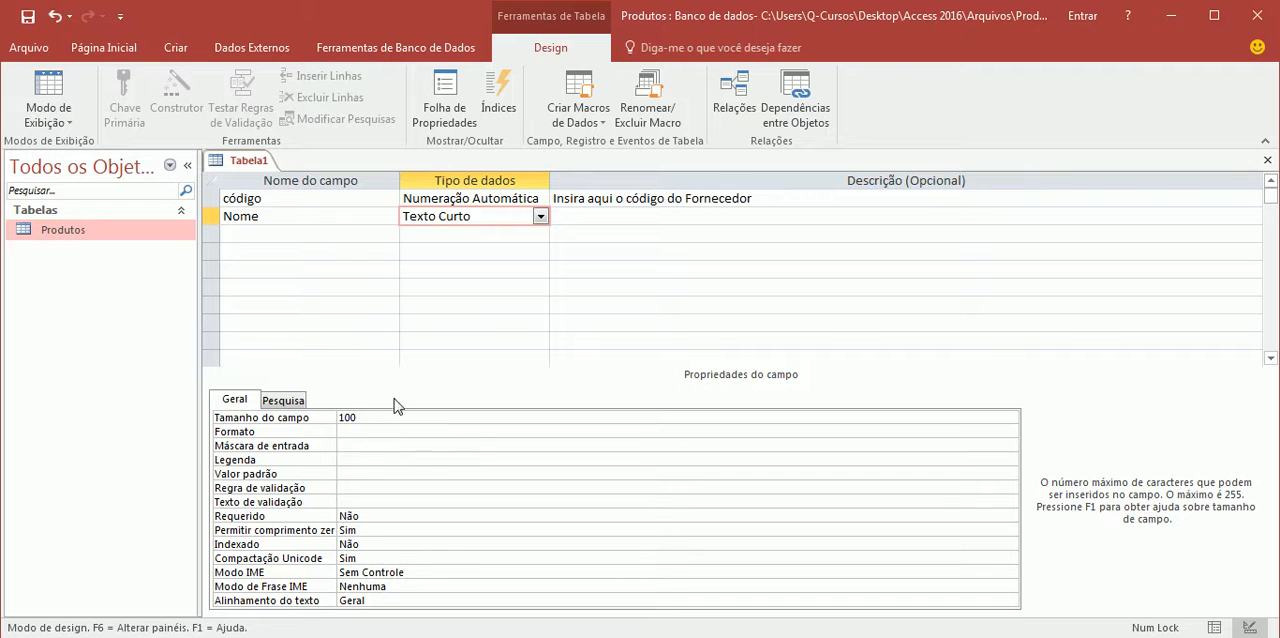
Try a different field size for the Nome field and restore it to 100
drag(357, 417, 338, 418)
click(409, 415)
click(318, 418)
text(10000)
click(333, 418)
text(1)
drag(344, 418, 381, 450)
double_click(338, 418)
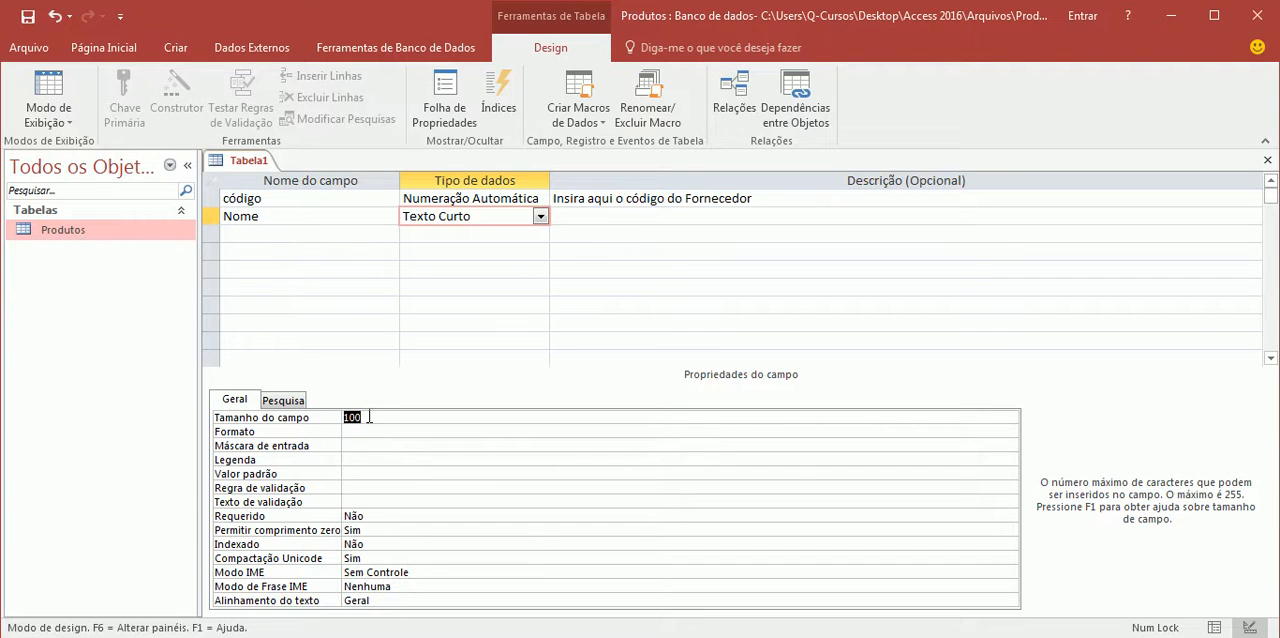
Add a third field named Produto with the data type Texto Curto
click(285, 235)
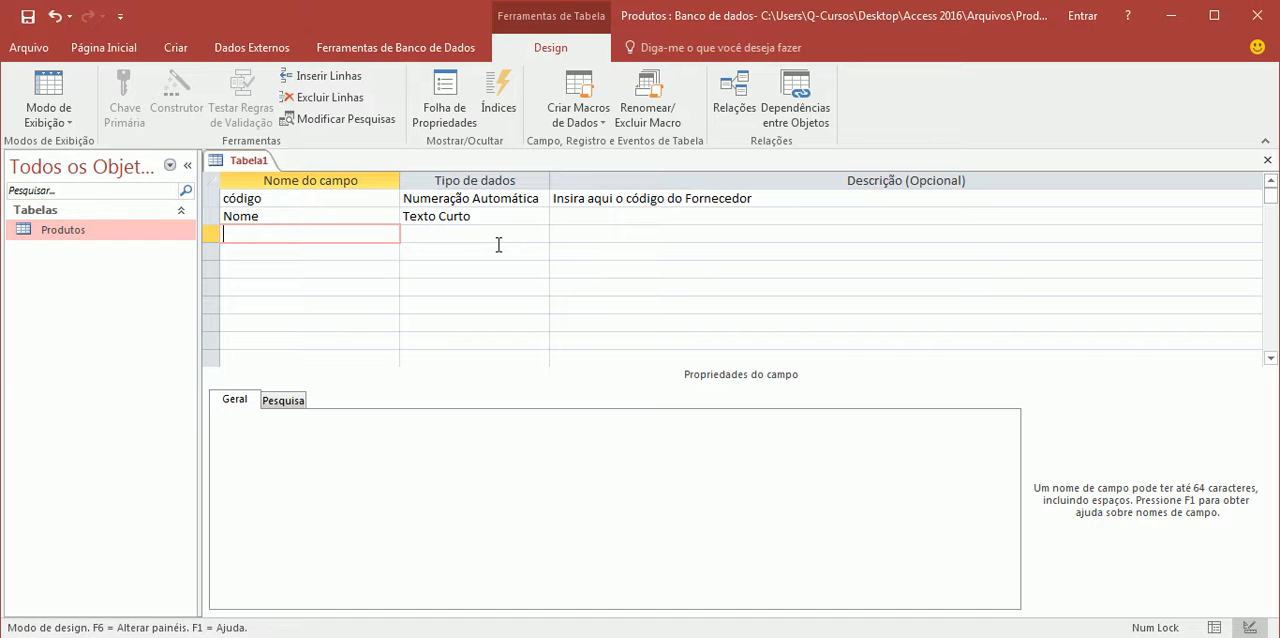
text(Produto)
click(481, 239)
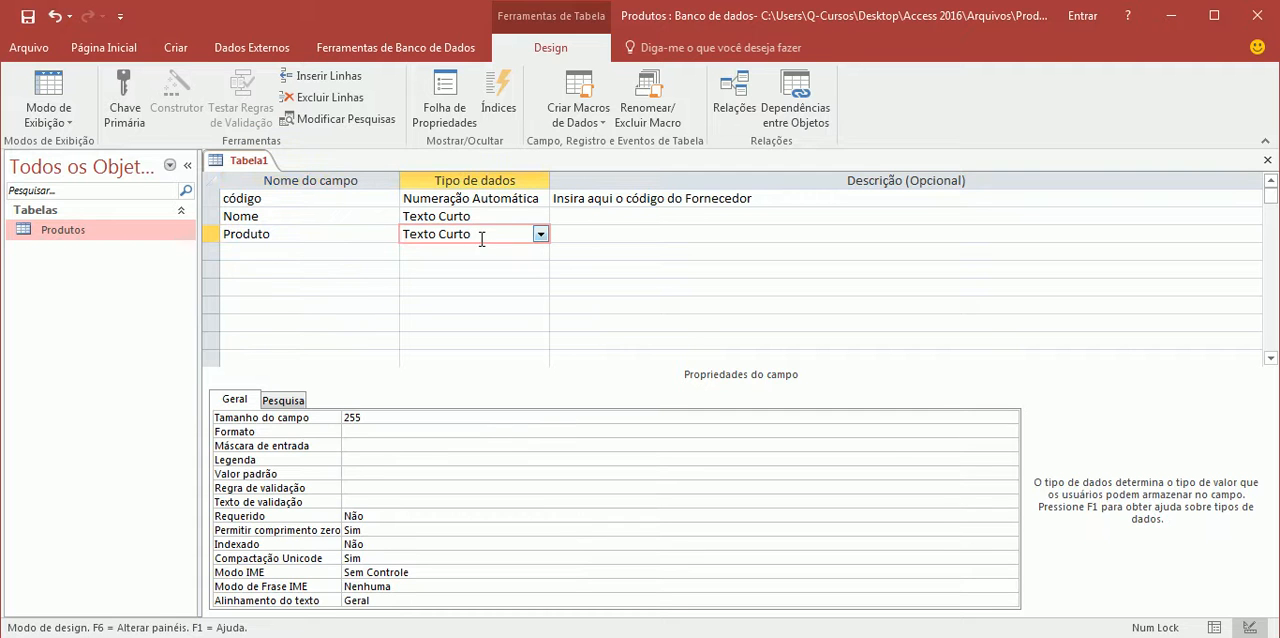
Add a field named Data do Pedido with the data type Data/Hora
click(328, 254)
text(Da)
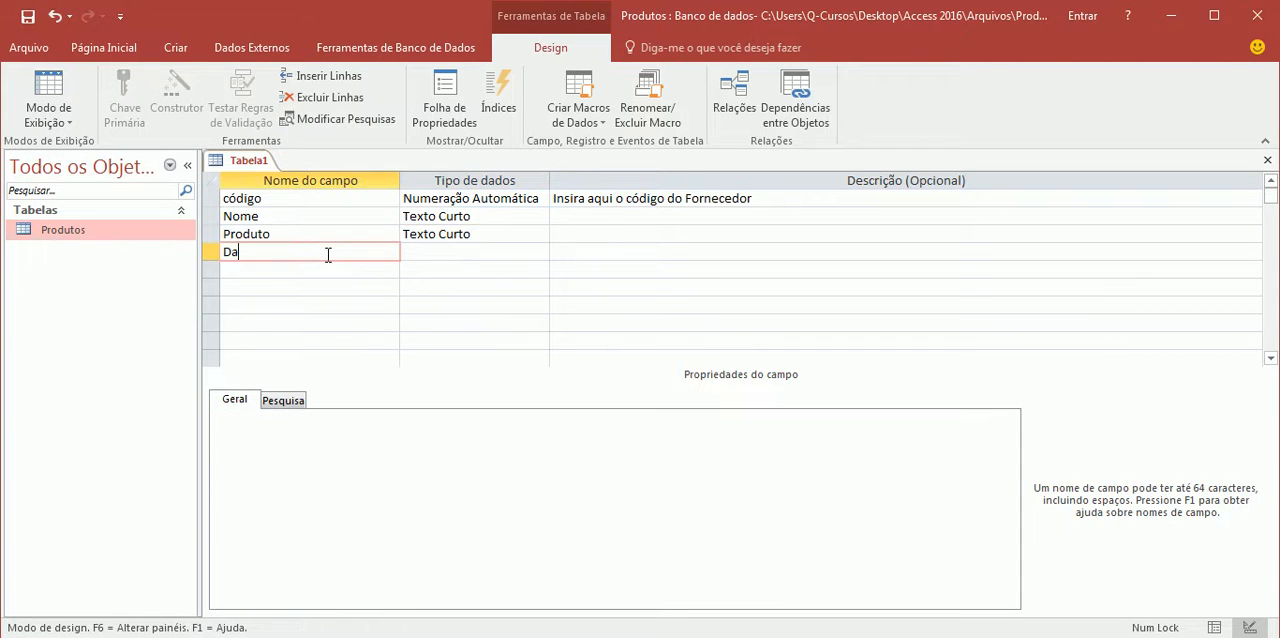
text(ta do Pedido)
key(BackSpace)
key(BackSpace)
key(BackSpace)
text(dido)
key(Tab)
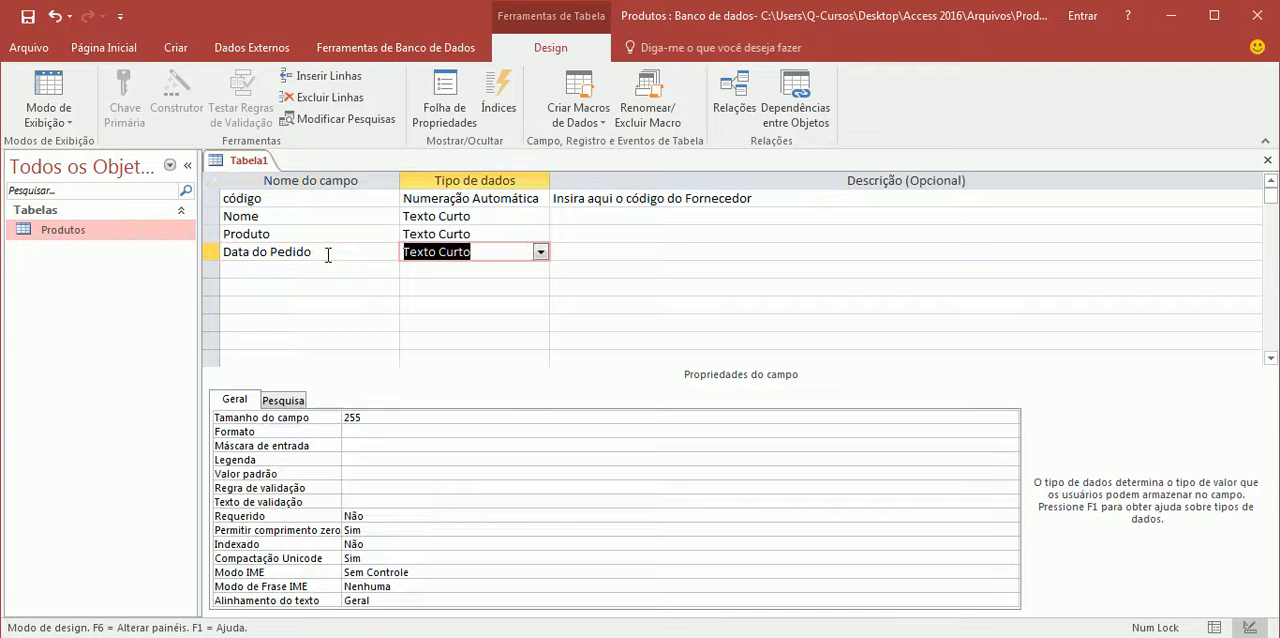
click(540, 253)
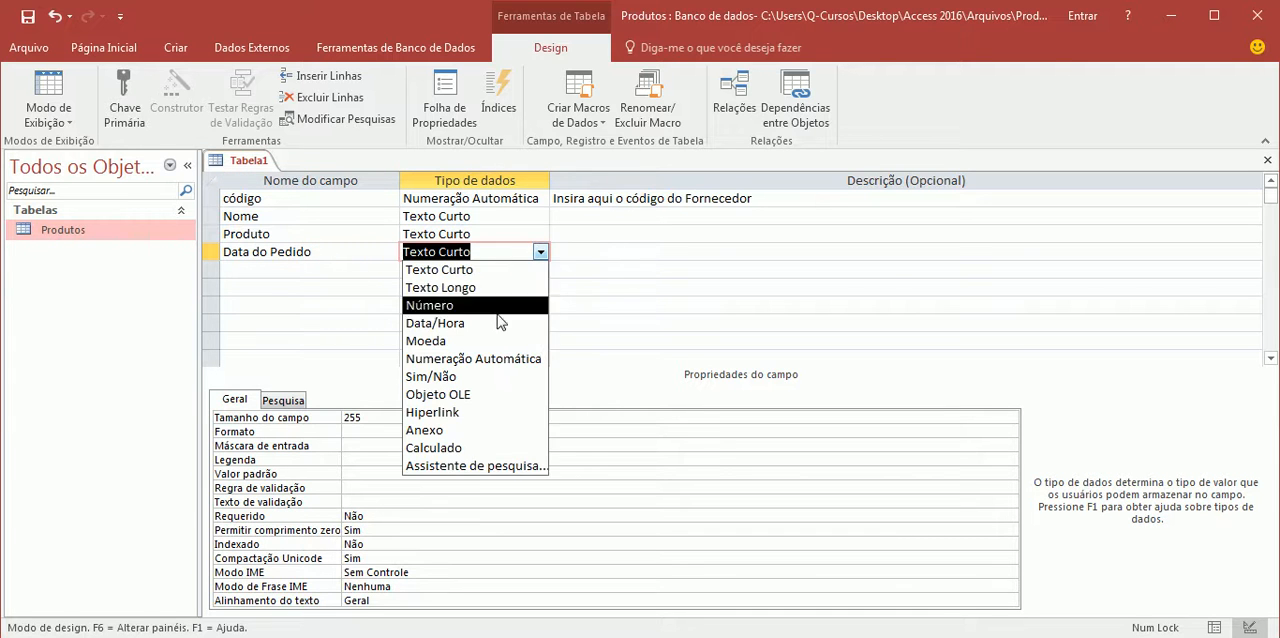
click(432, 322)
Add a field named Valor Orçado with the data type Moeda
click(308, 268)
text(Valor Orçad)
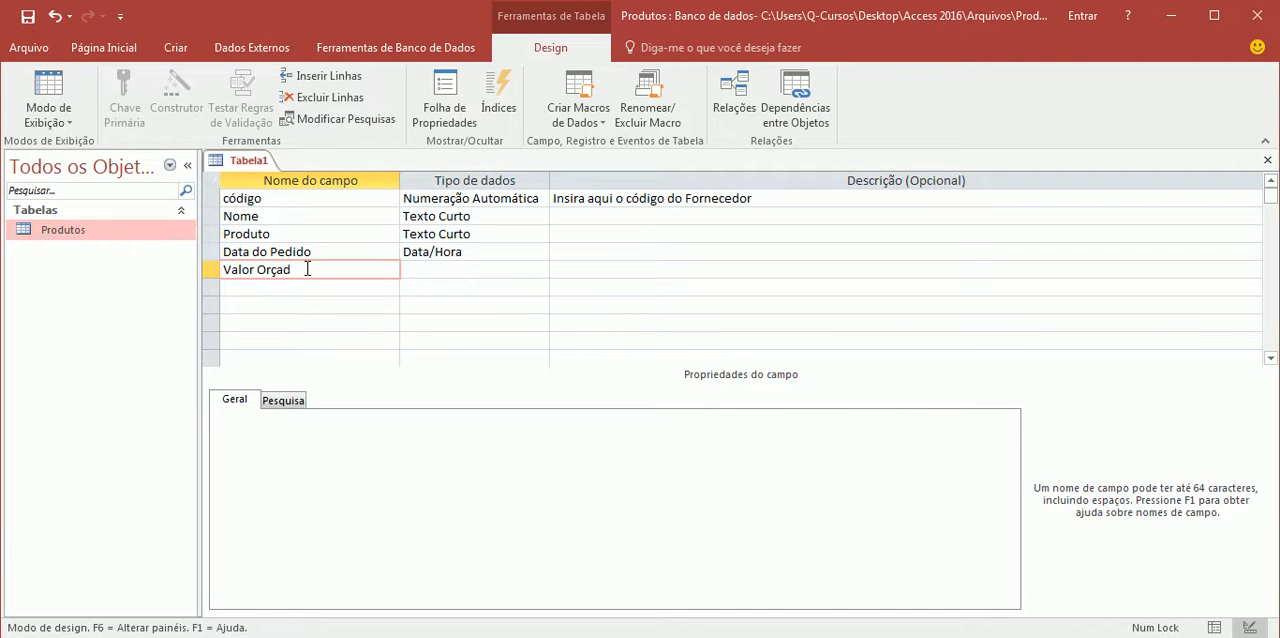
click(423, 269)
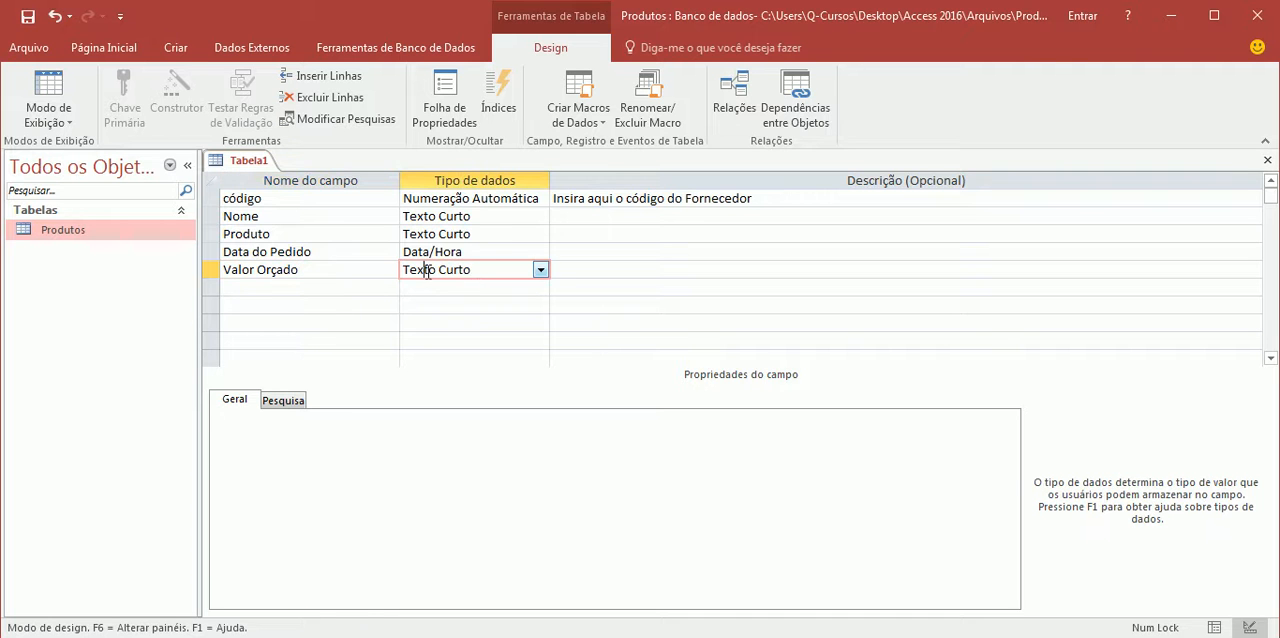
click(540, 271)
click(460, 358)
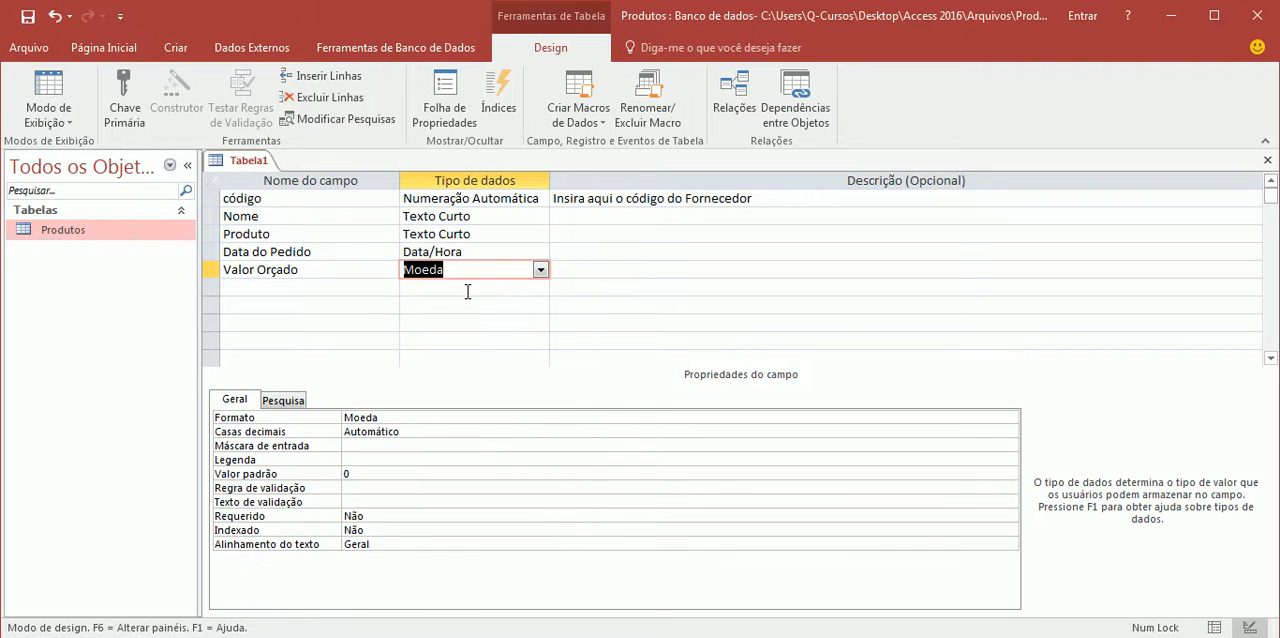
Enter the description "Nome do Fornecedor" for the Nome field
click(583, 217)
text(Nome do )
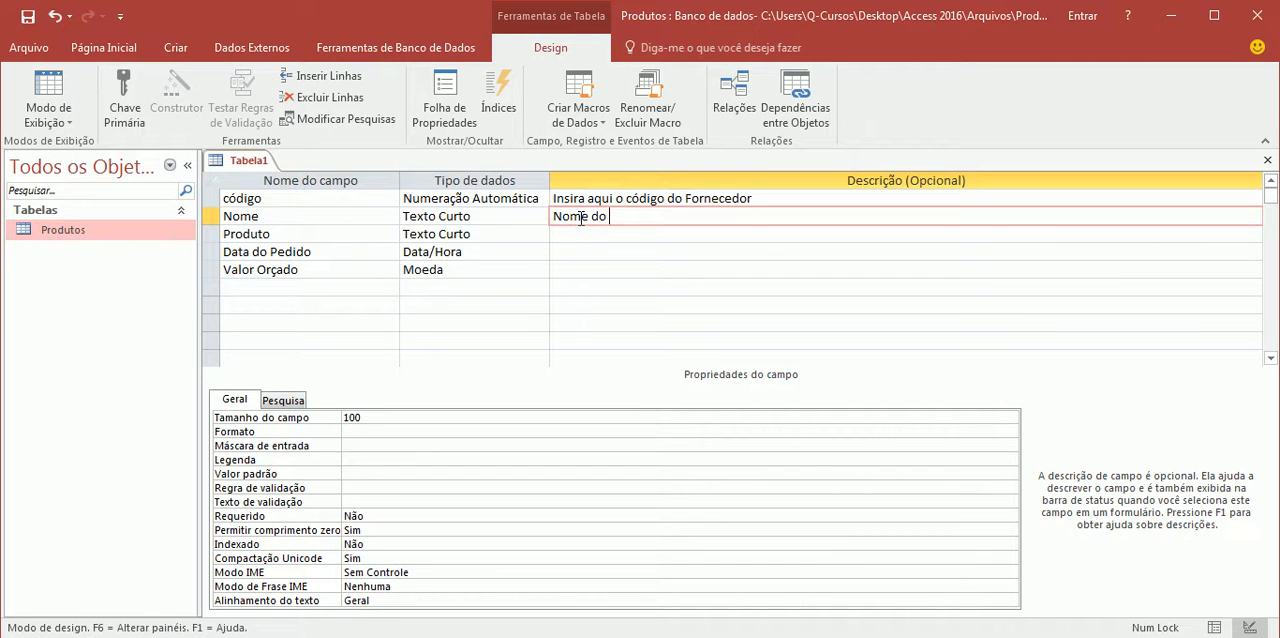
text(Fornecedor)
Save the new table as Fornecedor and accept the creation of a primary key
right_click(245, 160)
click(270, 172)
text(Fo)
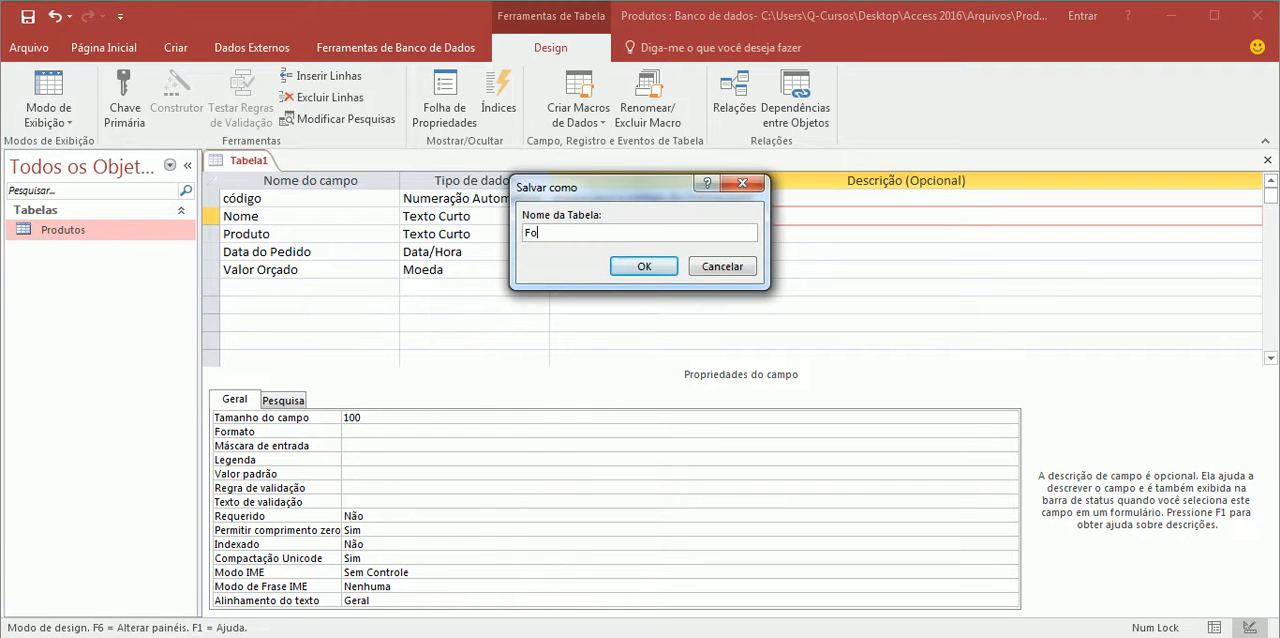
text(rnecedor)
click(652, 266)
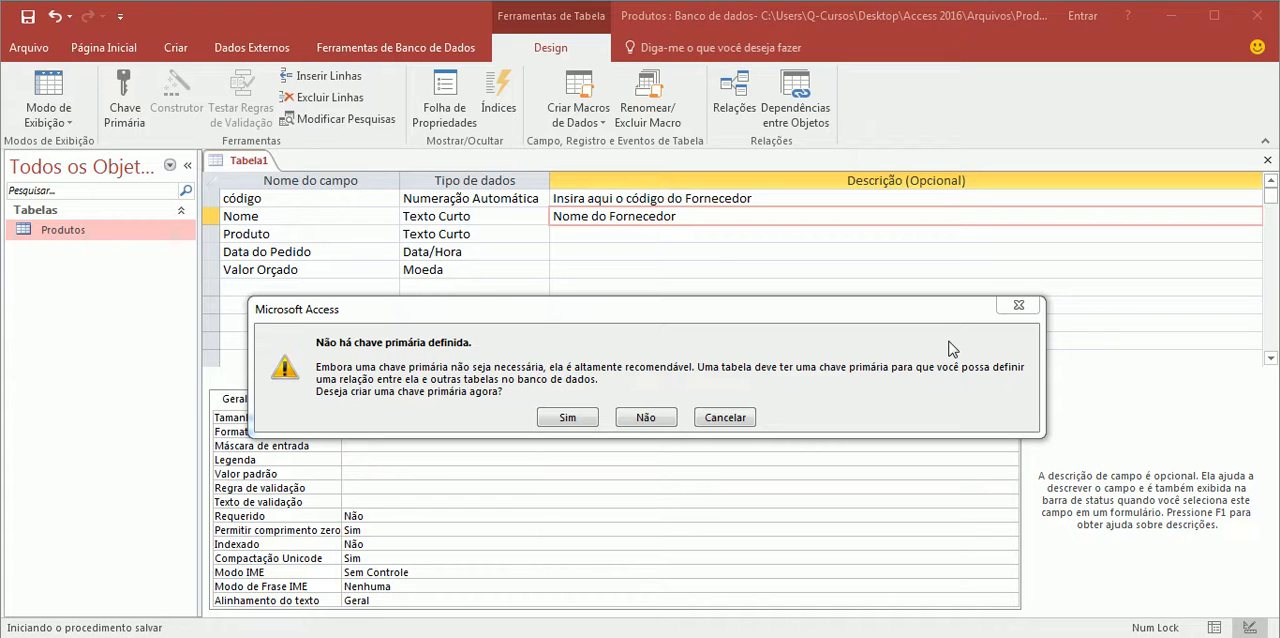
click(567, 417)
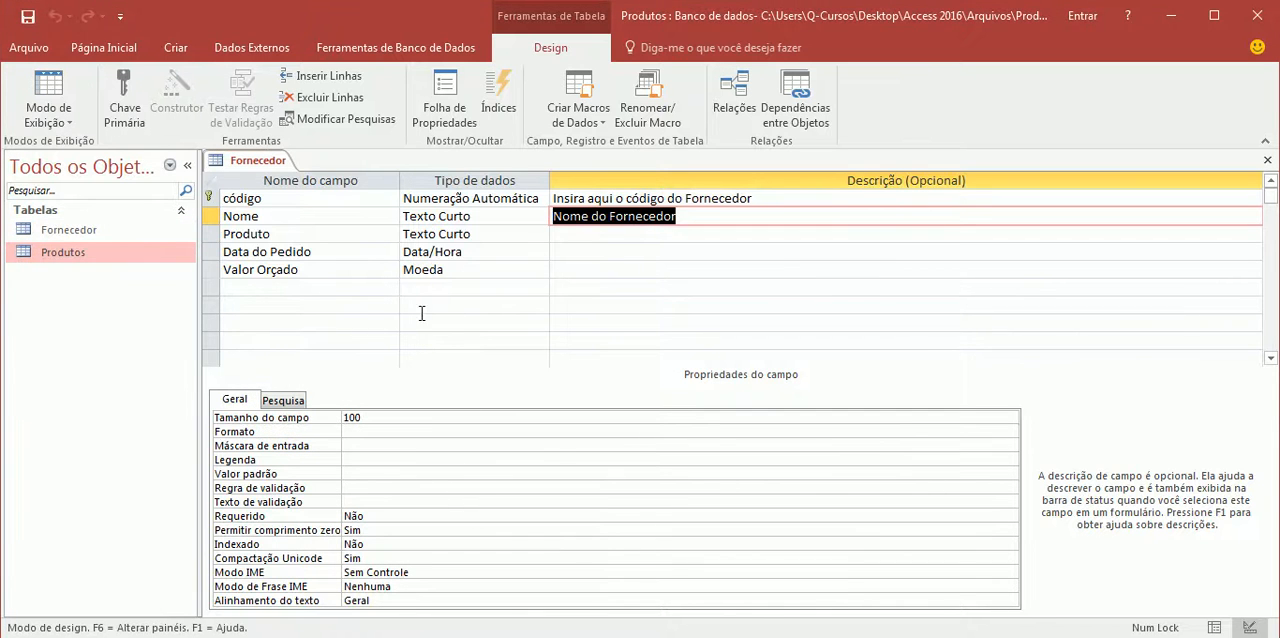
Try moving the primary key from the código field to the Nome field, and restore it to código
click(228, 198)
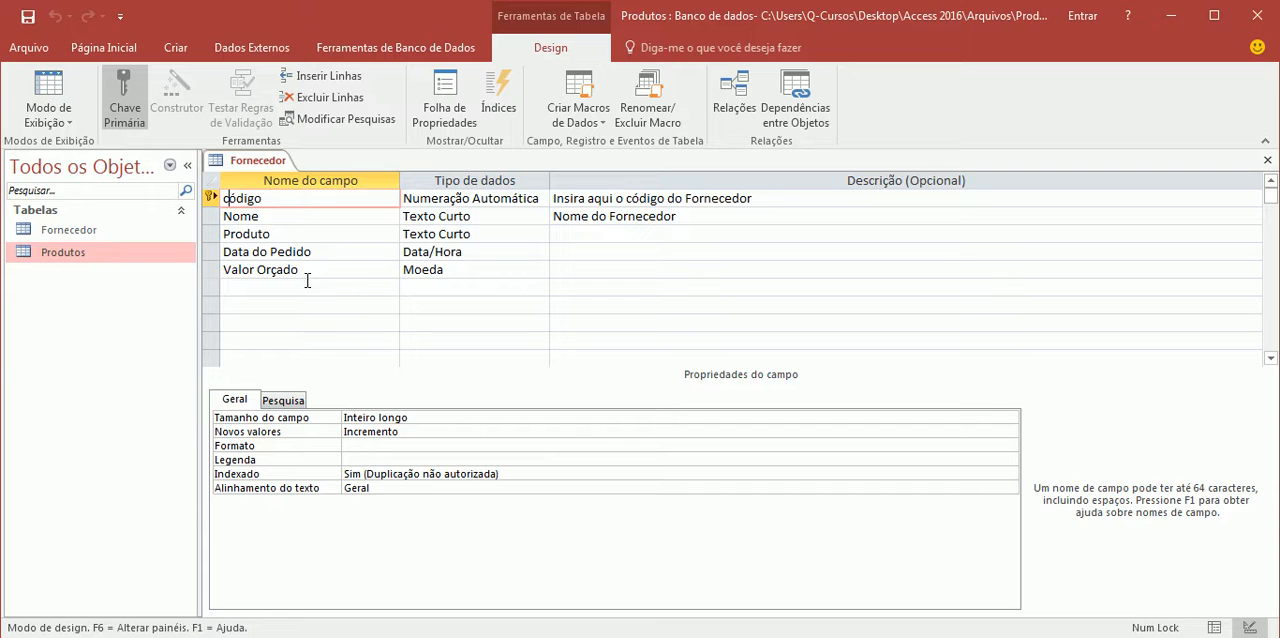
click(469, 198)
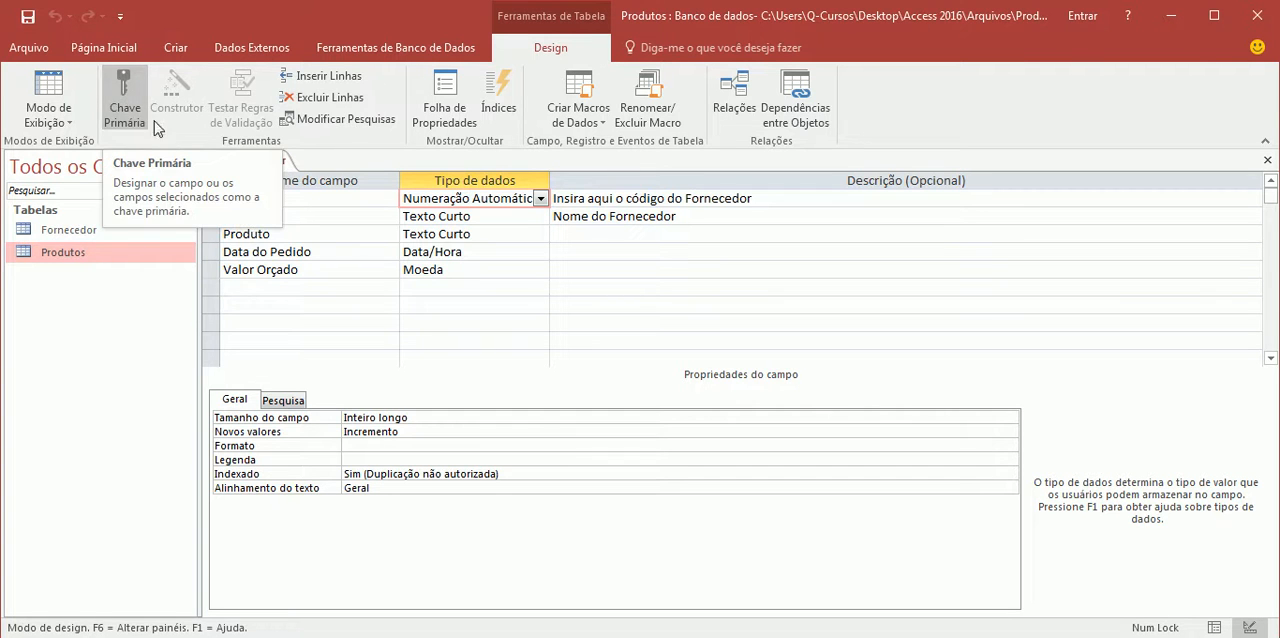
click(124, 105)
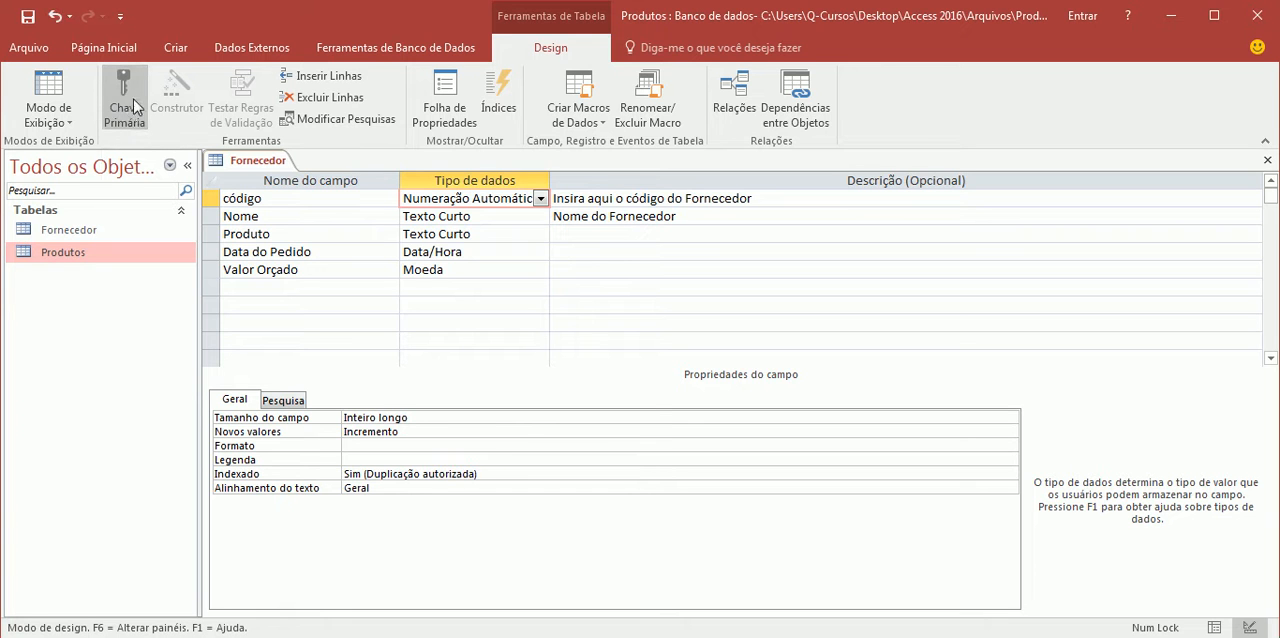
click(251, 216)
click(249, 234)
click(250, 216)
click(130, 103)
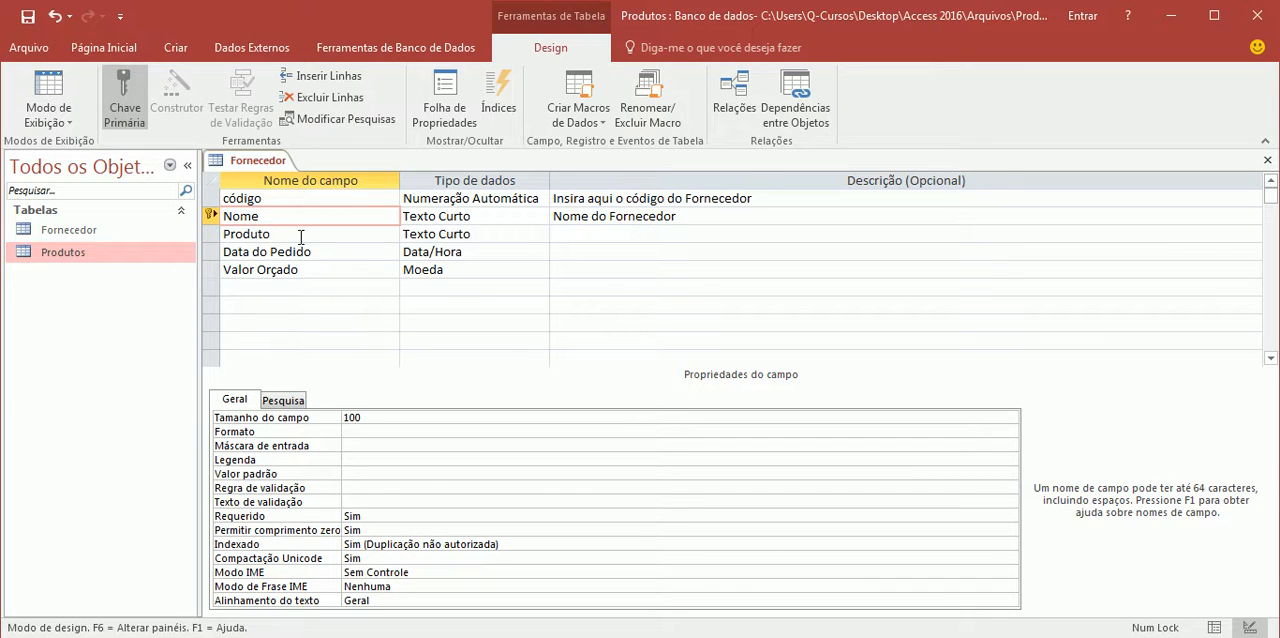
click(301, 198)
click(125, 103)
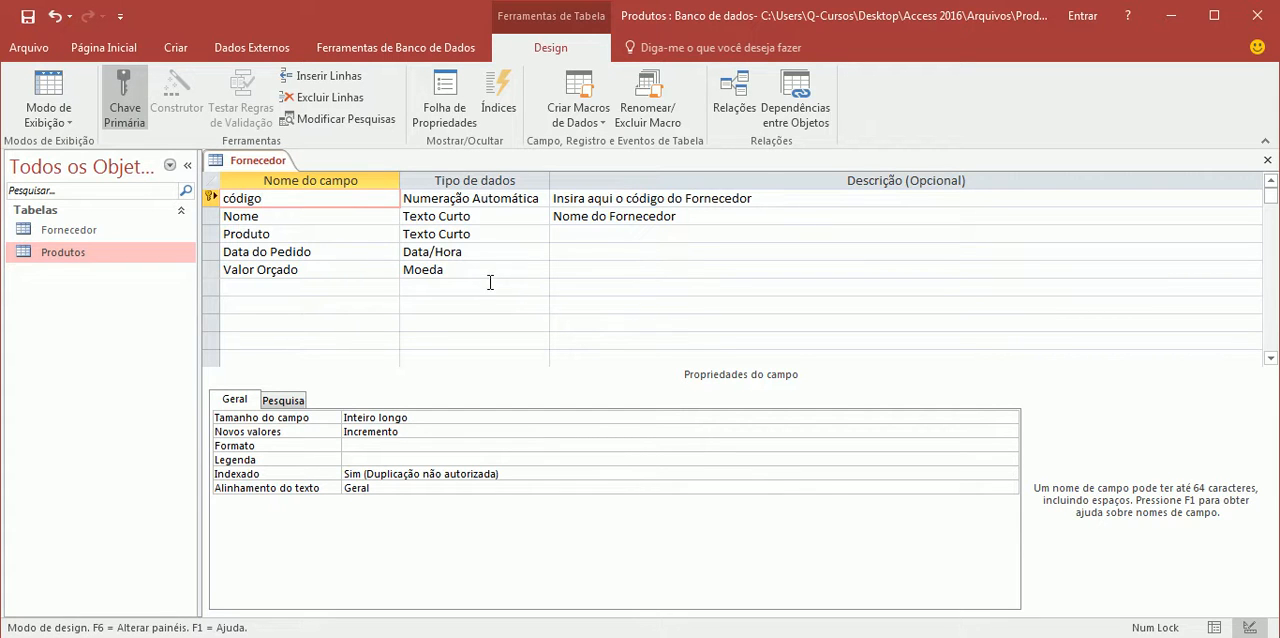
Save the design changes to the Fornecedor table
right_click(259, 168)
click(297, 174)
click(300, 216)
click(562, 288)
right_click(262, 166)
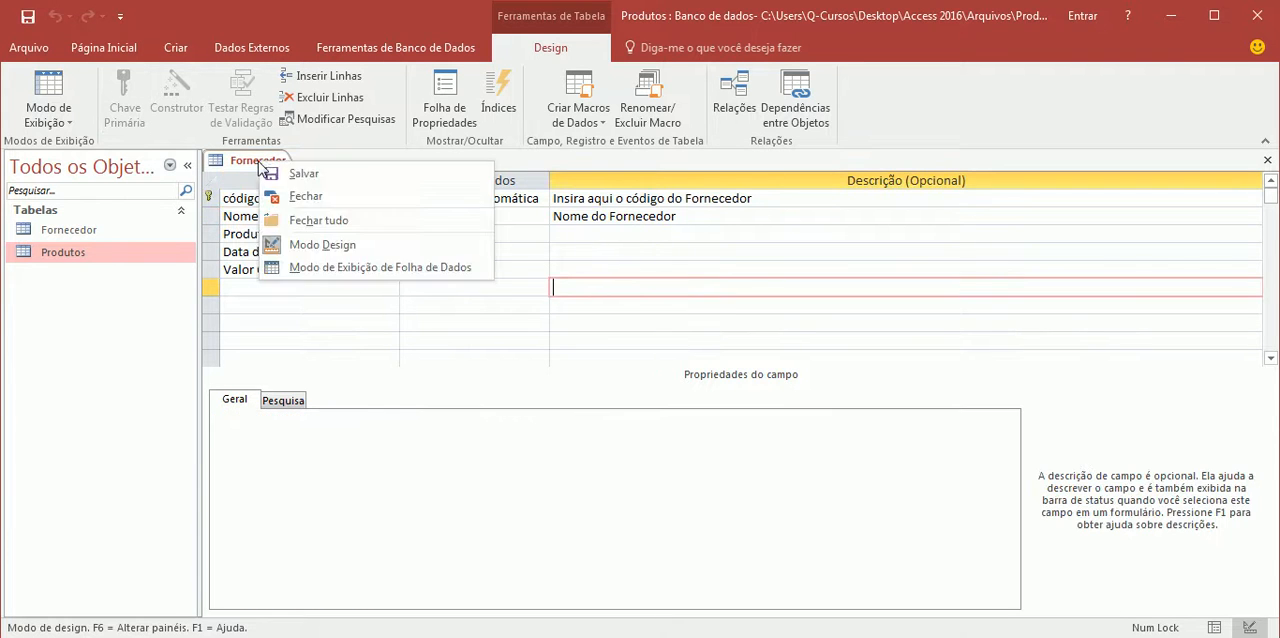
click(293, 173)
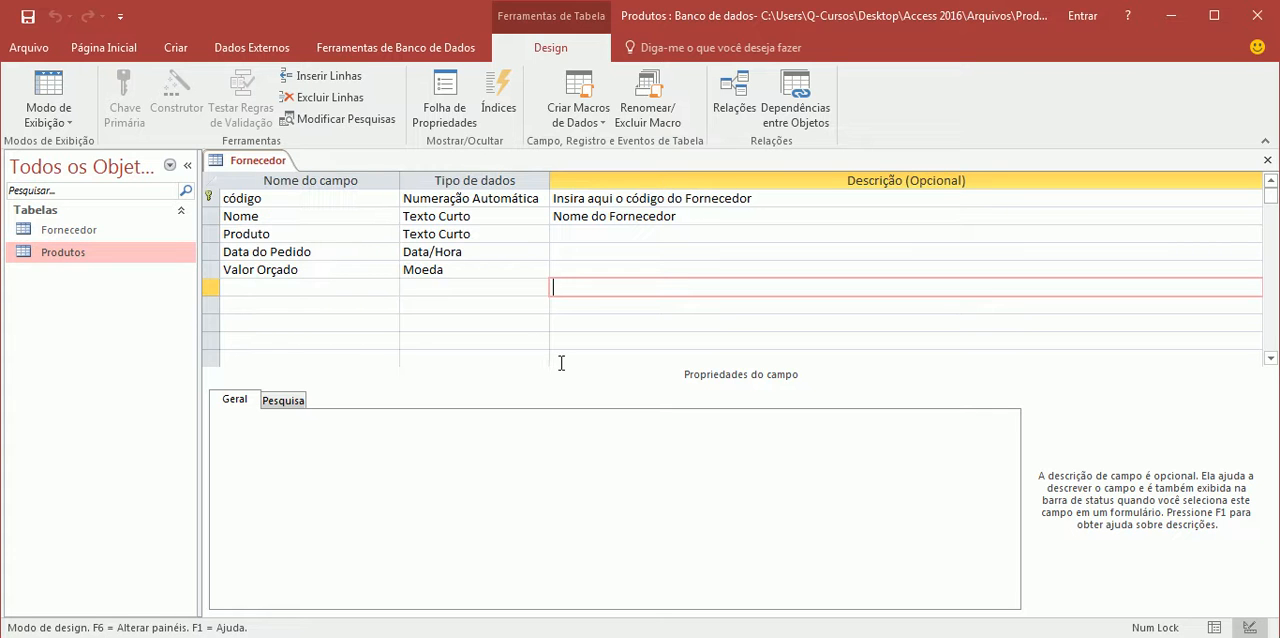